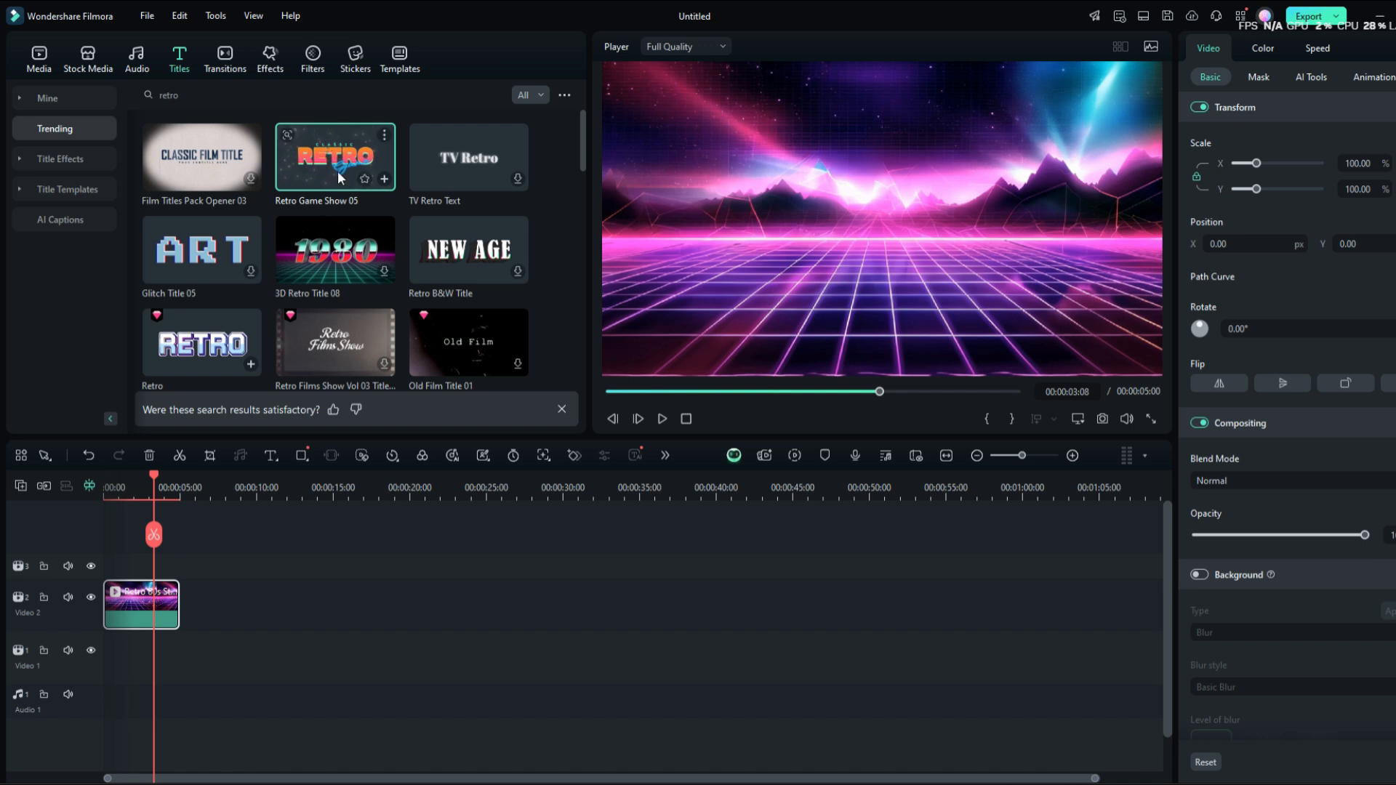
- Add the Retro title above the neon grid clip on the timeline and set its Layer 01 text to "Flat Media"
{"action": "left_click_drag", "start_coordinate": [247, 198], "coordinate": [140, 543]}
{"action": "left_click_drag", "start_coordinate": [1223, 191], "coordinate": [1172, 191]}
{"action": "key", "text": "BackSpace"}
{"action": "type", "text": "Flat Media"}
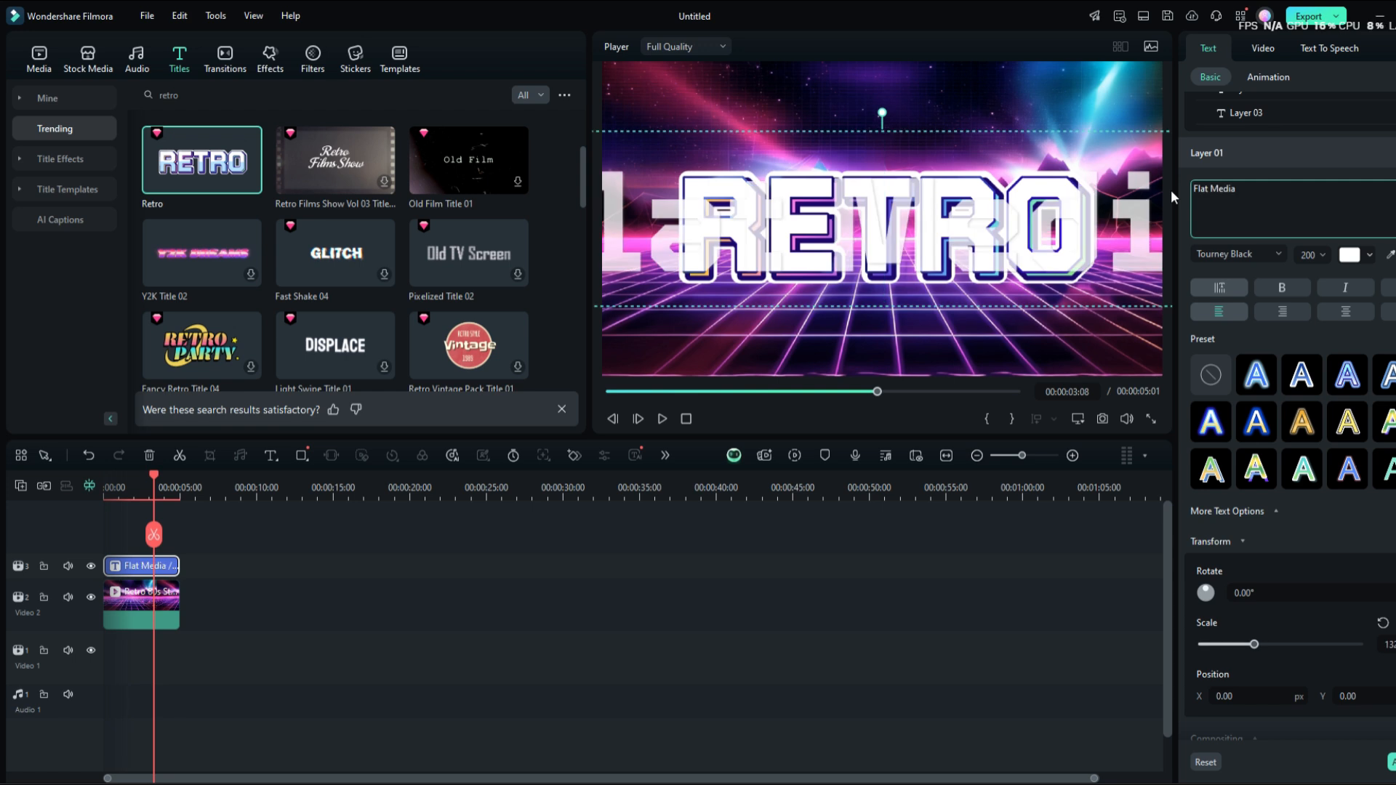
- Replace the Layer 02 text of the Retro title with "Flat Media"
{"action": "scroll", "coordinate": [1246, 141], "scroll_direction": "up", "scroll_amount": 1}
{"action": "left_click", "coordinate": [1254, 133]}
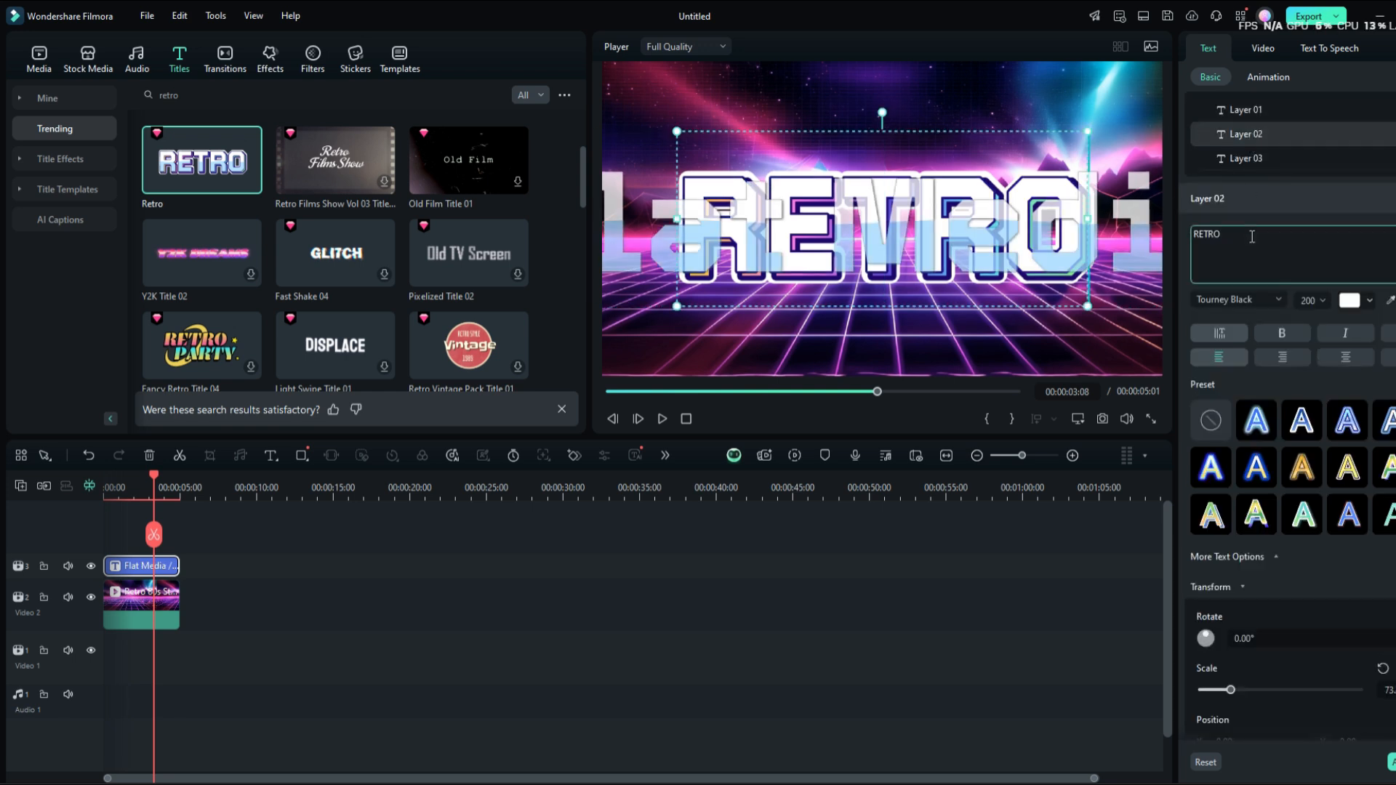
{"action": "key", "text": "BackSpace"}
{"action": "key", "text": "BackSpace"}
{"action": "key", "text": "BackSpace"}
{"action": "key", "text": "BackSpace"}
{"action": "key", "text": "BackSpace"}
{"action": "type", "text": "Flat Media"}
- Replace the Layer 03 text of the Retro title with "Flat Media"
{"action": "left_click", "coordinate": [1270, 158]}
{"action": "left_click_drag", "start_coordinate": [1251, 235], "coordinate": [1112, 235]}
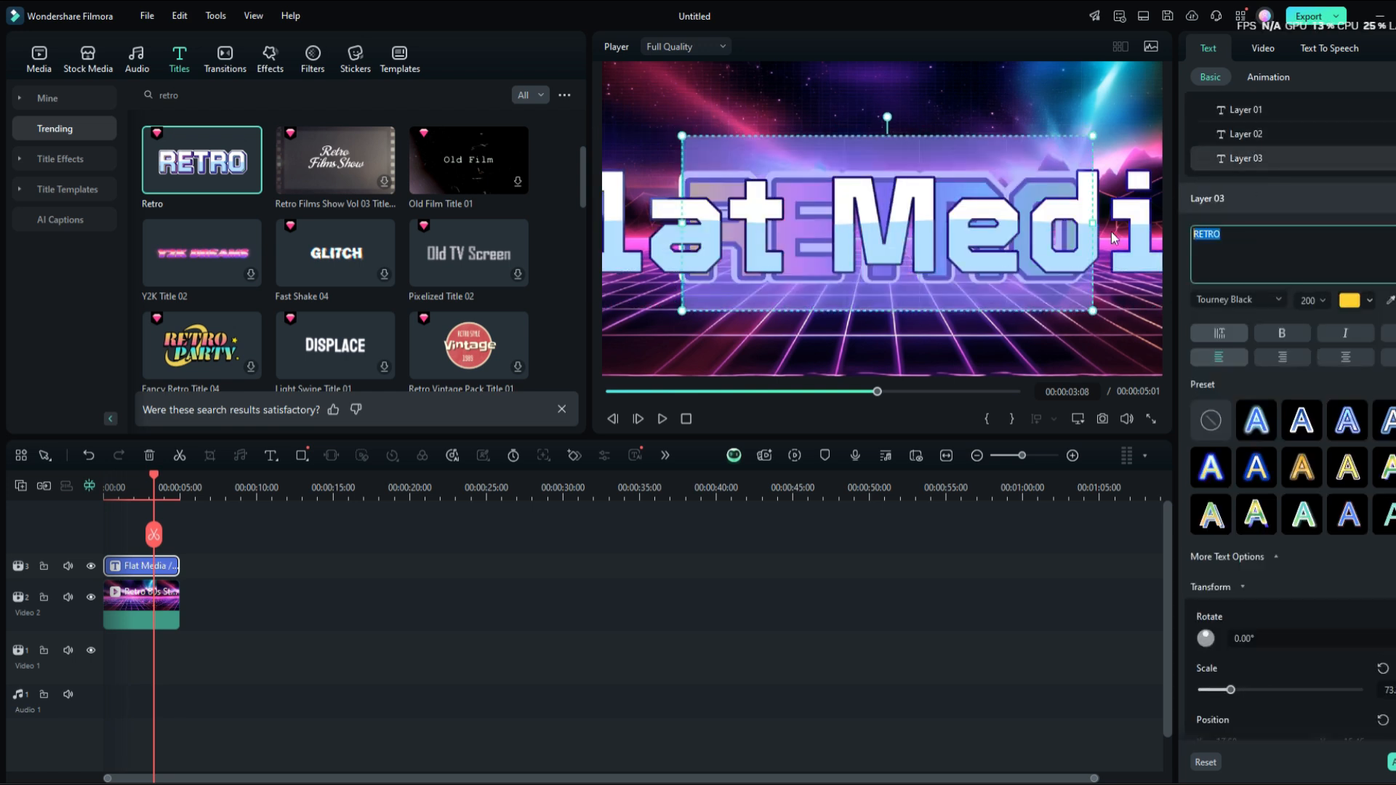
{"action": "type", "text": "Flat Media"}
- Replace the Layer 04 text of the Retro title with "Flat Media"
{"action": "scroll", "coordinate": [1250, 110], "scroll_direction": "down", "scroll_amount": 1}
{"action": "left_click", "coordinate": [1250, 153]}
{"action": "left_click", "coordinate": [1253, 228]}
{"action": "key", "text": "BackSpace"}
{"action": "key", "text": "BackSpace"}
{"action": "key", "text": "BackSpace"}
{"action": "key", "text": "BackSpace"}
{"action": "key", "text": "BackSpace"}
{"action": "type", "text": "Flat Media"}
- Set the scale of all four text layers in the Flat Media title to 60 so the layers match
{"action": "left_click", "coordinate": [1389, 690]}
{"action": "type", "text": "60"}
{"action": "left_click", "coordinate": [1279, 134]}
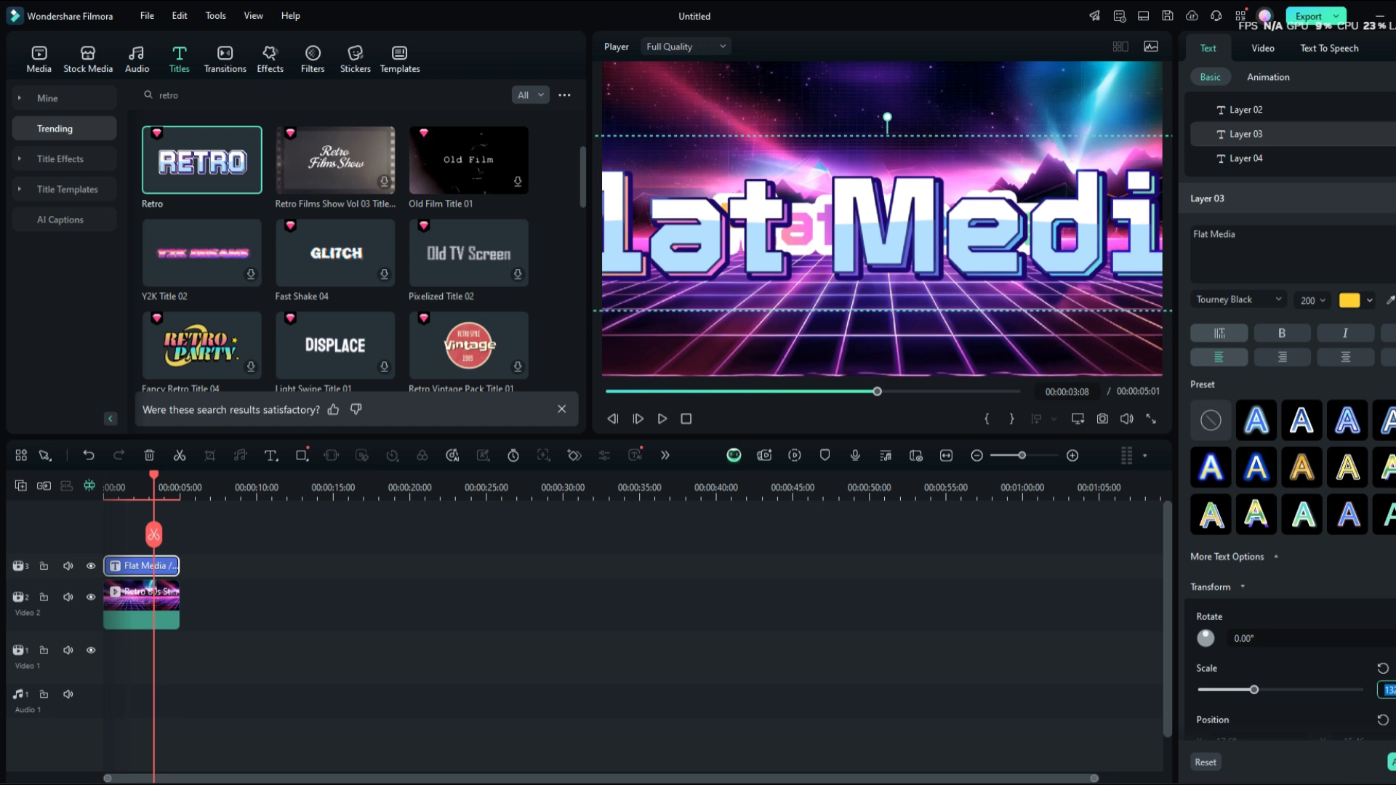
{"action": "left_click", "coordinate": [1248, 109]}
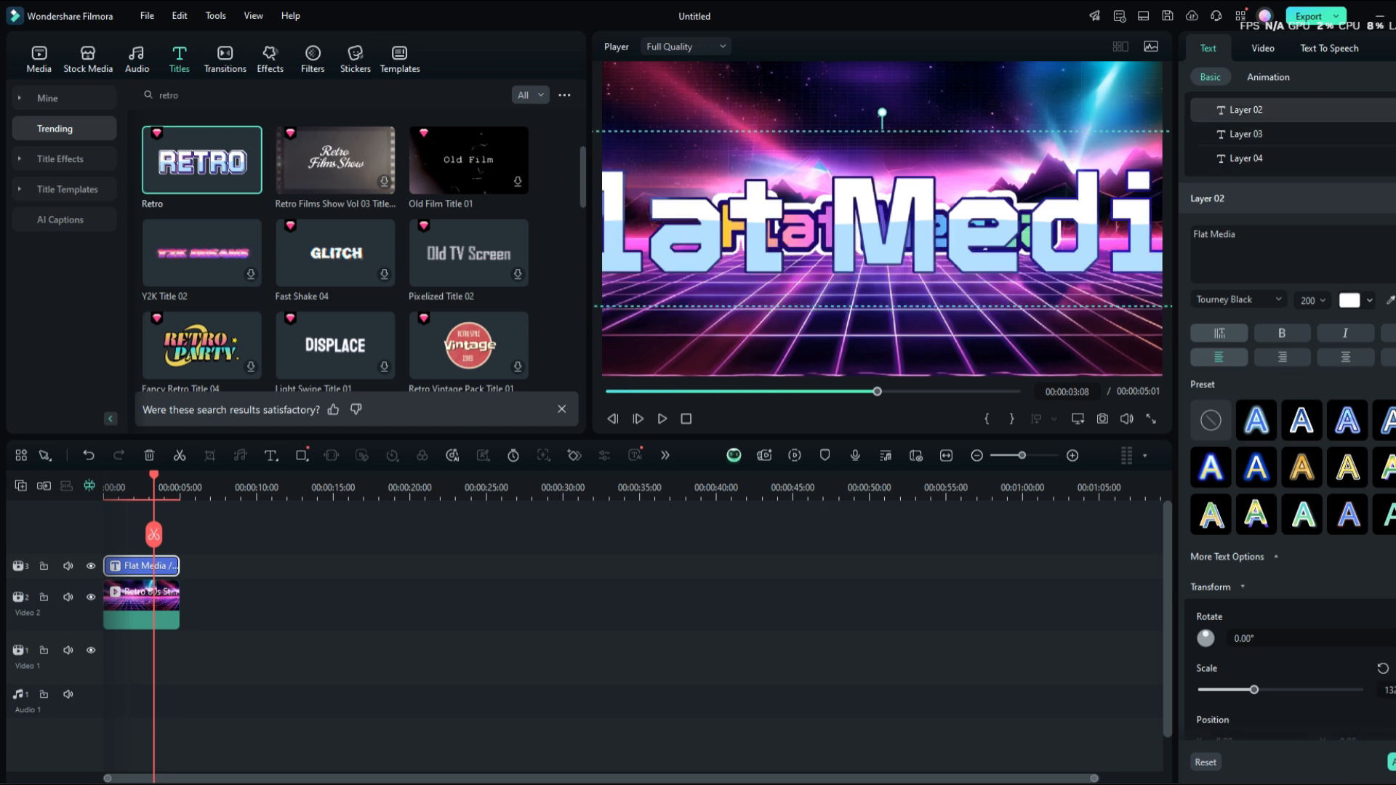
{"action": "left_click", "coordinate": [1393, 691]}
{"action": "type", "text": "60"}
{"action": "scroll", "coordinate": [1247, 128], "scroll_direction": "up", "scroll_amount": 1}
{"action": "left_click", "coordinate": [1247, 110]}
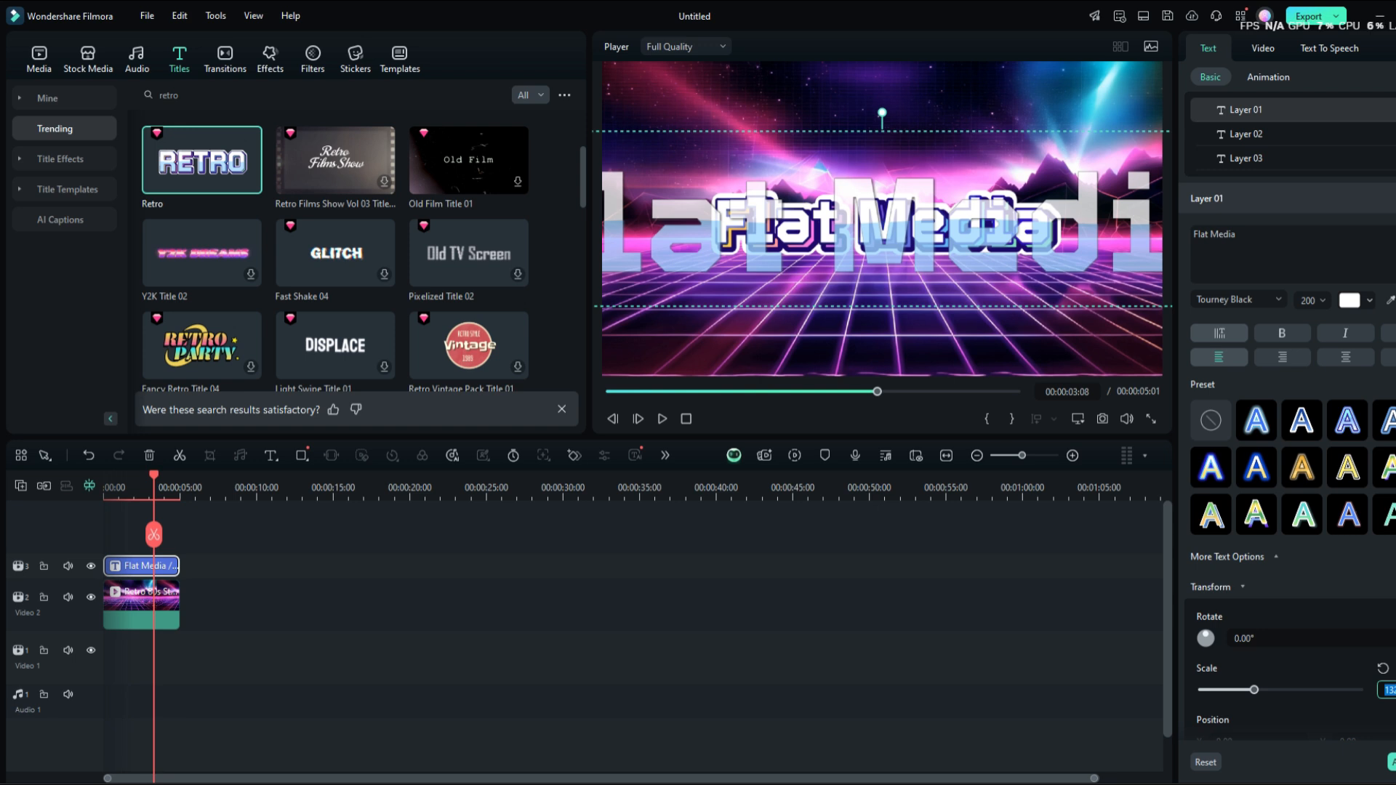
{"action": "type", "text": "60"}
{"action": "key", "text": "Return"}
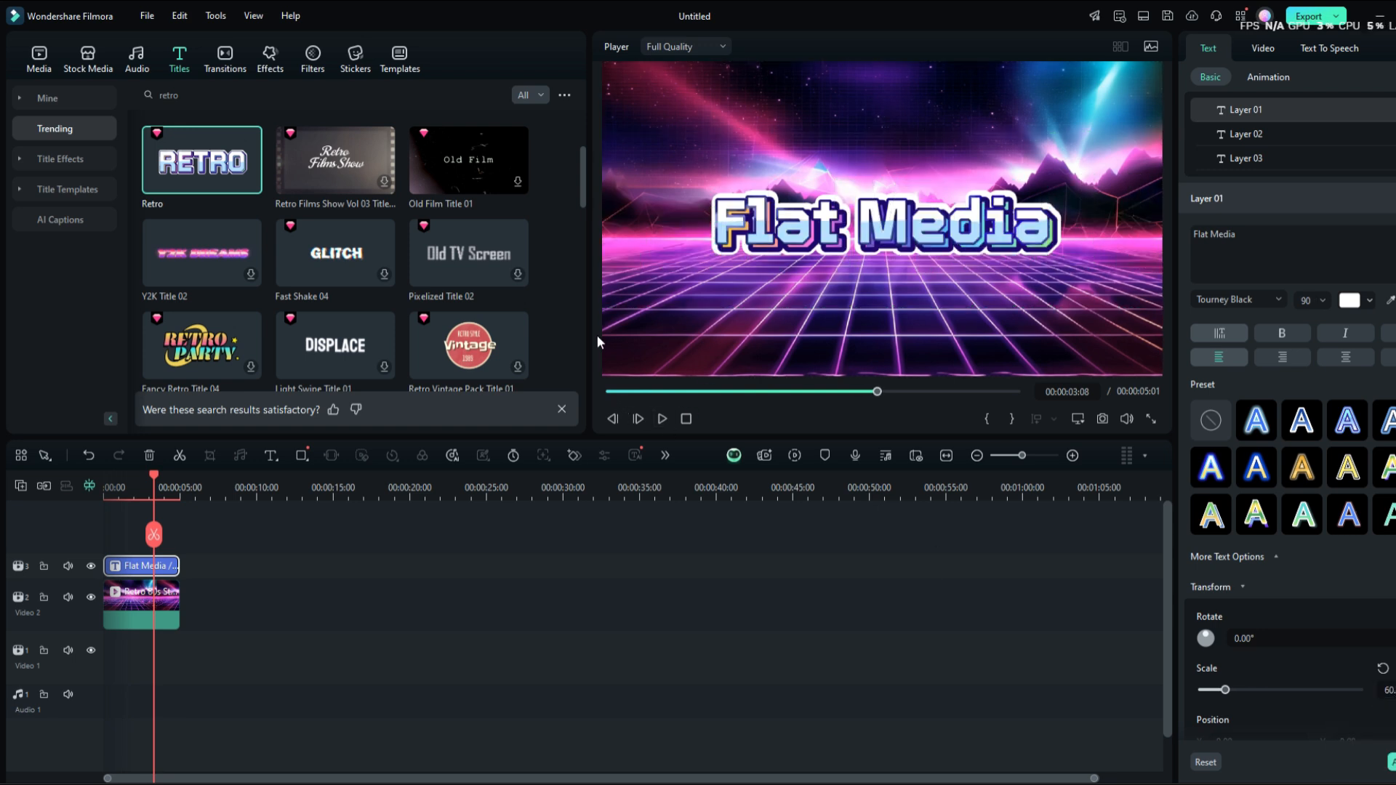
- Play back the first title over the neon grid clip from the start of the timeline
{"action": "left_click_drag", "start_coordinate": [155, 475], "coordinate": [58, 461]}
{"action": "key", "text": "space"}
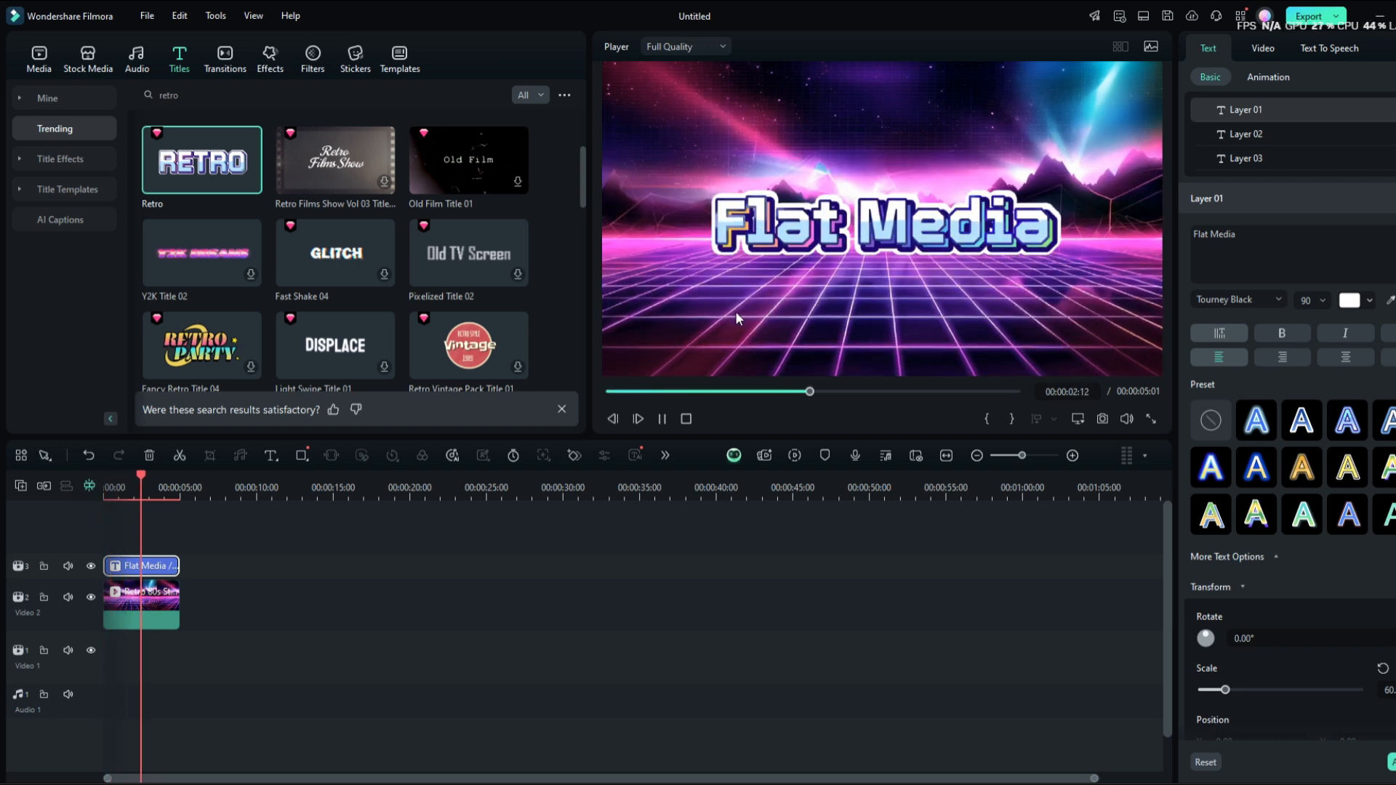
{"action": "key", "text": "space"}
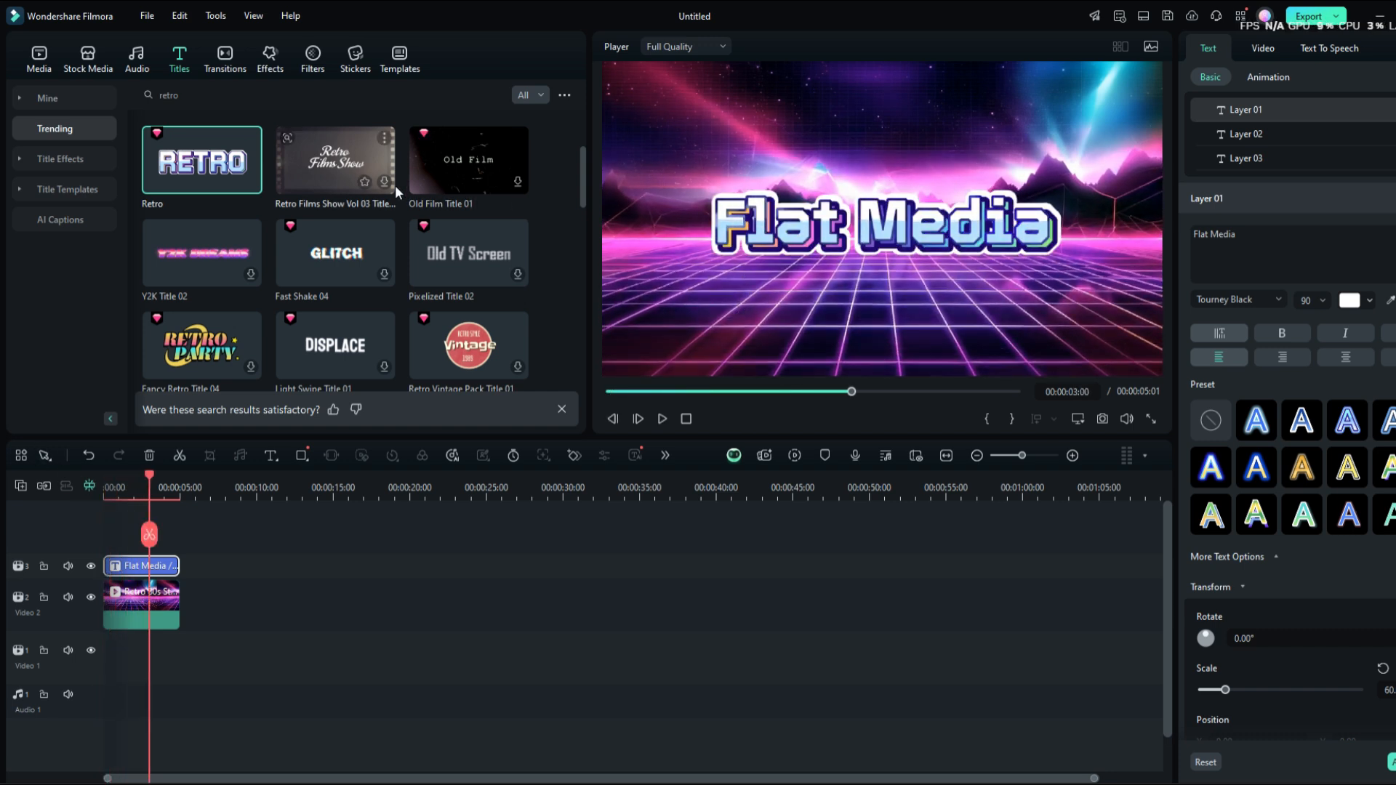
- Preview the Retro 80s Style Media 15 stock clip and add it directly after the first clip on Video 2
{"action": "left_click", "coordinate": [77, 55]}
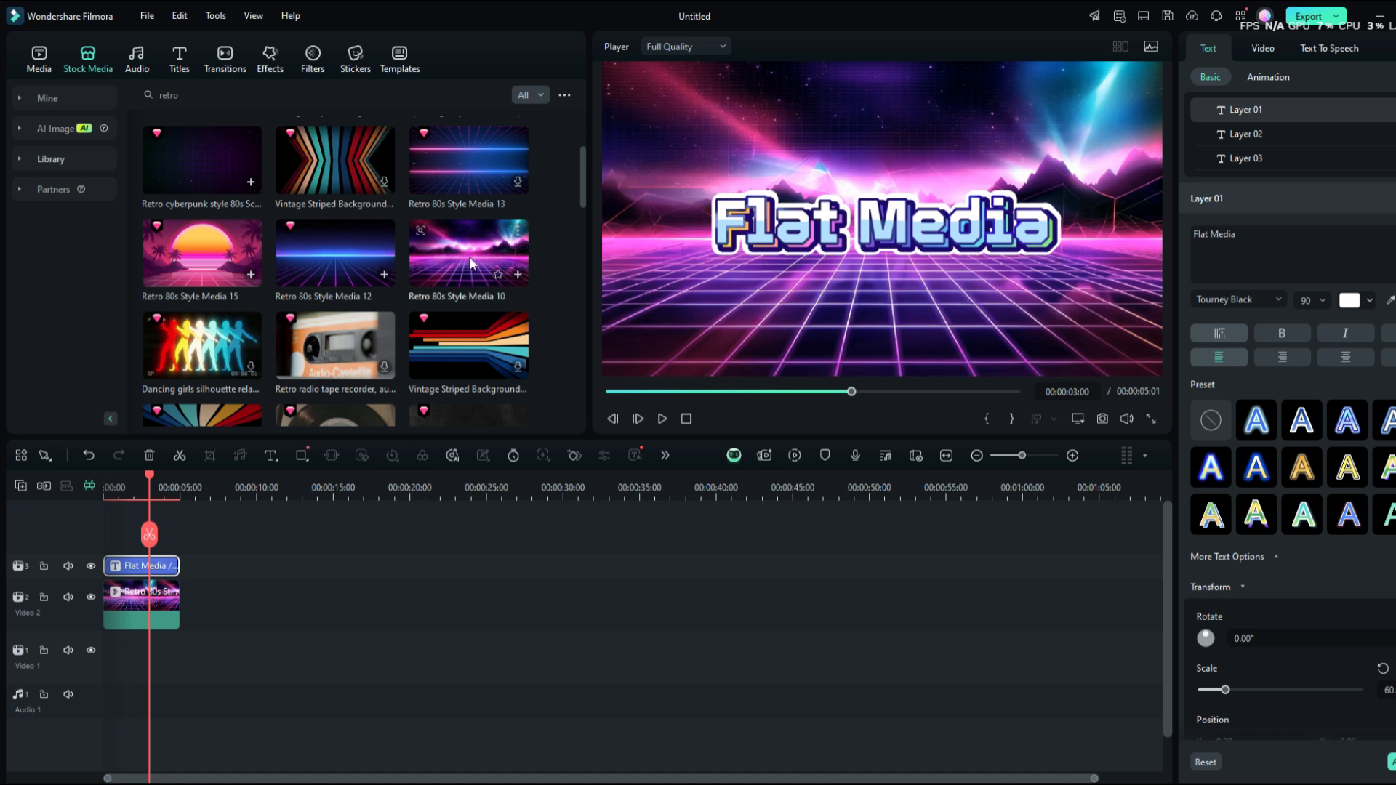
{"action": "left_click", "coordinate": [190, 237]}
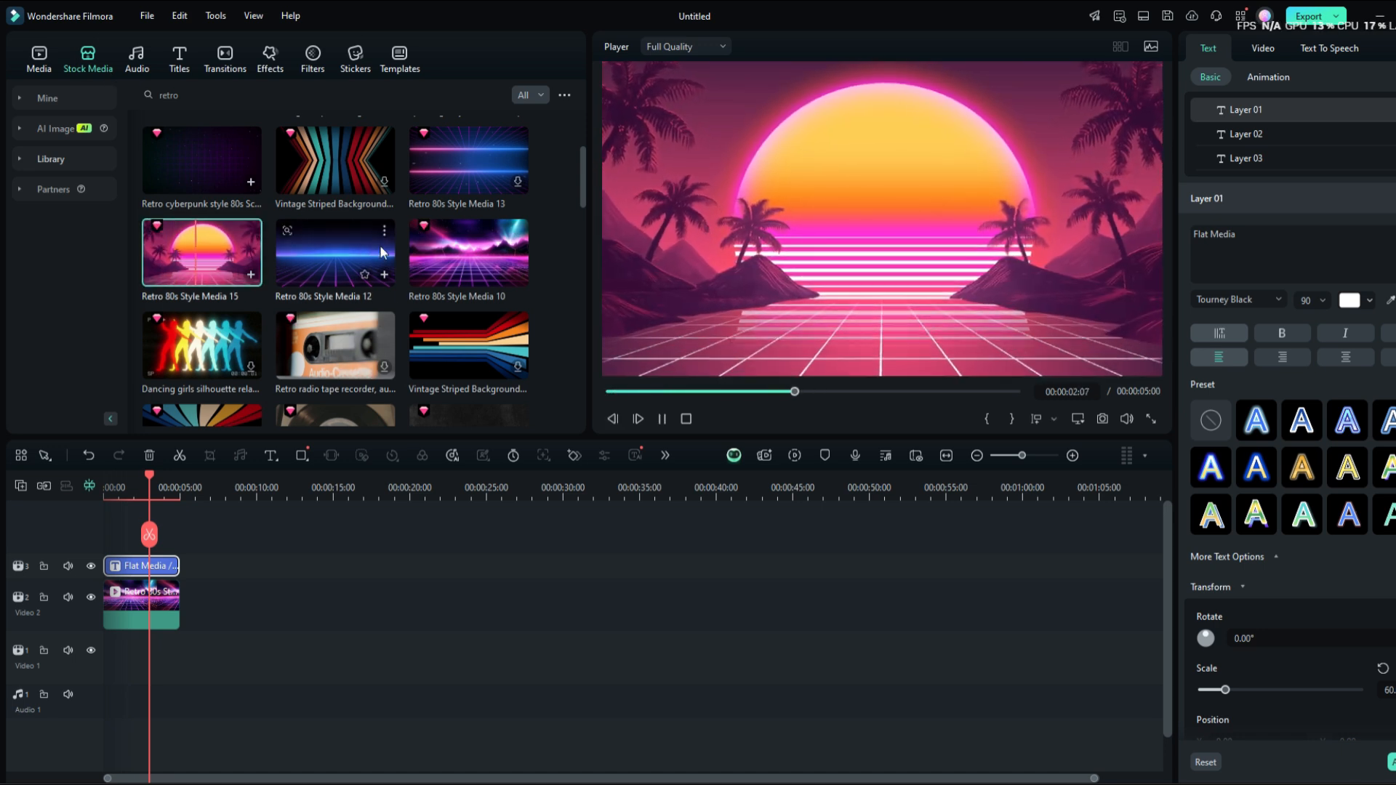
{"action": "left_click_drag", "start_coordinate": [194, 252], "coordinate": [219, 597]}
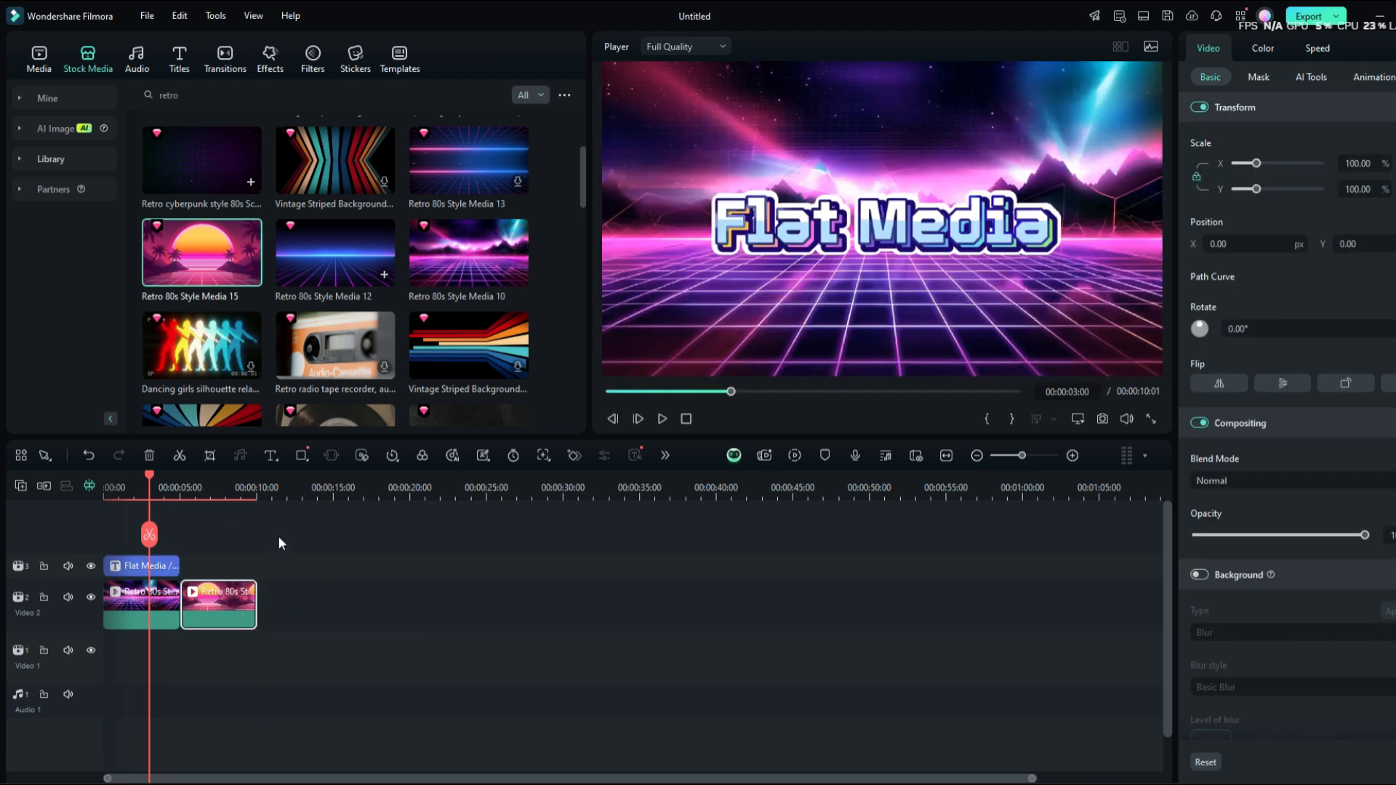
- Place the Fancy Retro Title 02 title above the sunset clip, right after the first title
{"action": "left_click", "coordinate": [277, 542]}
{"action": "left_click", "coordinate": [182, 64]}
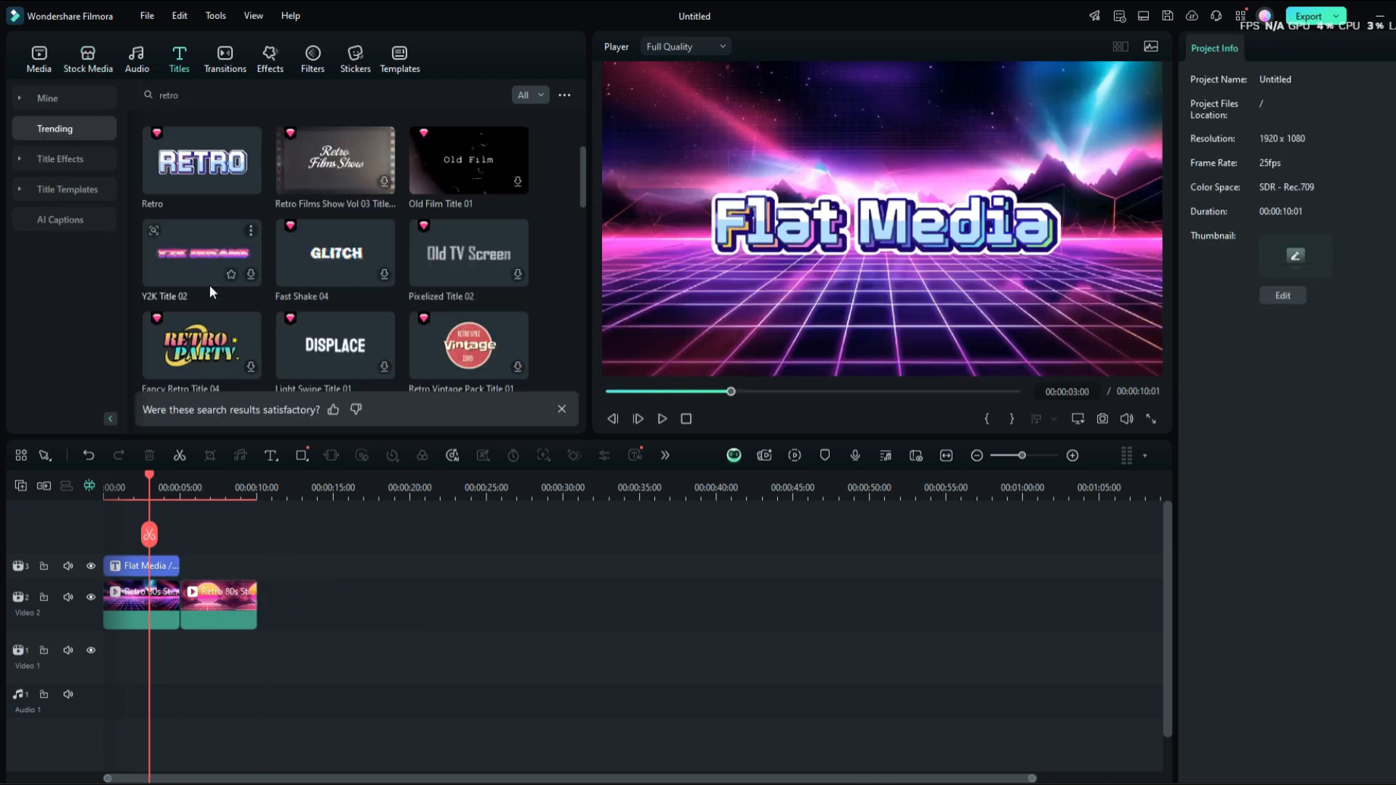
{"action": "scroll", "coordinate": [211, 290], "scroll_direction": "down", "scroll_amount": 2}
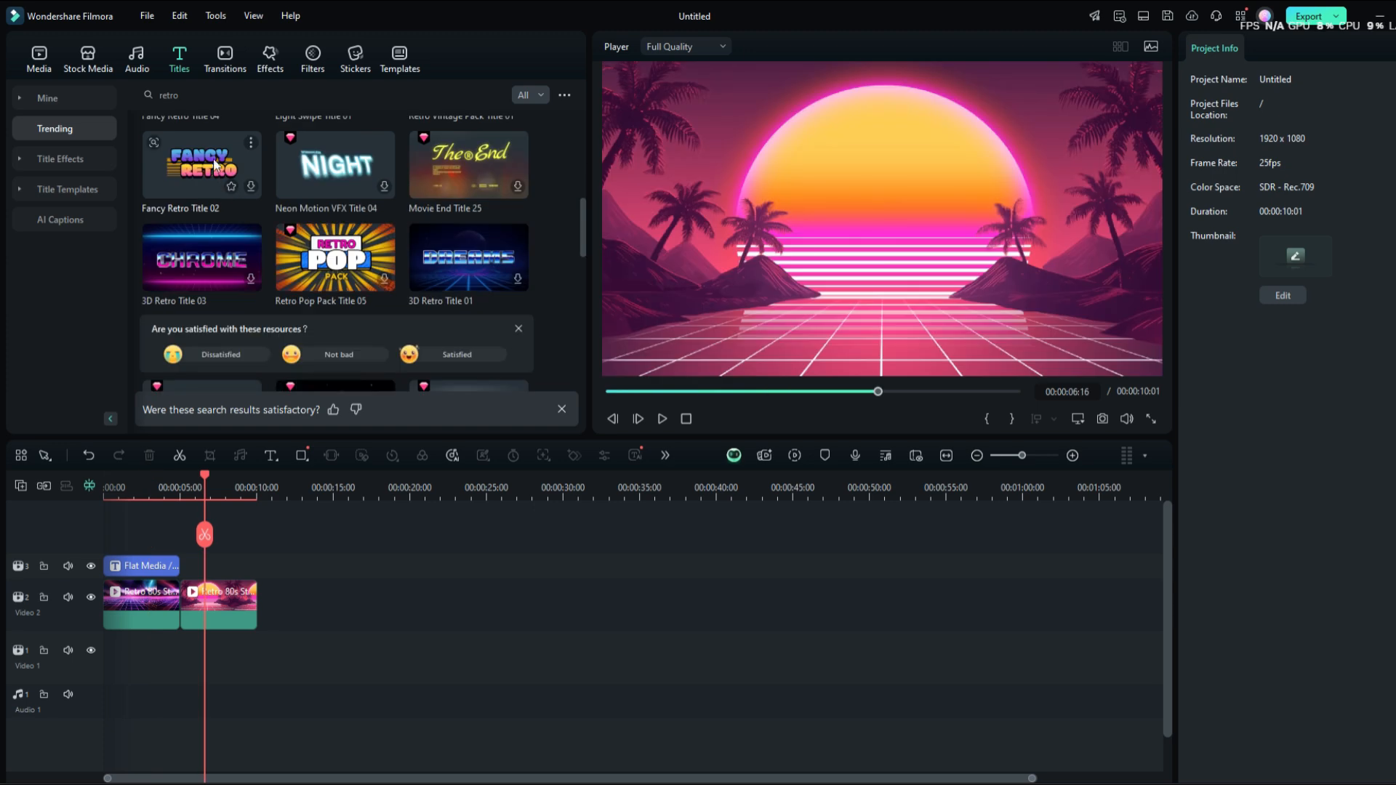
{"action": "left_click_drag", "start_coordinate": [202, 164], "coordinate": [211, 565]}
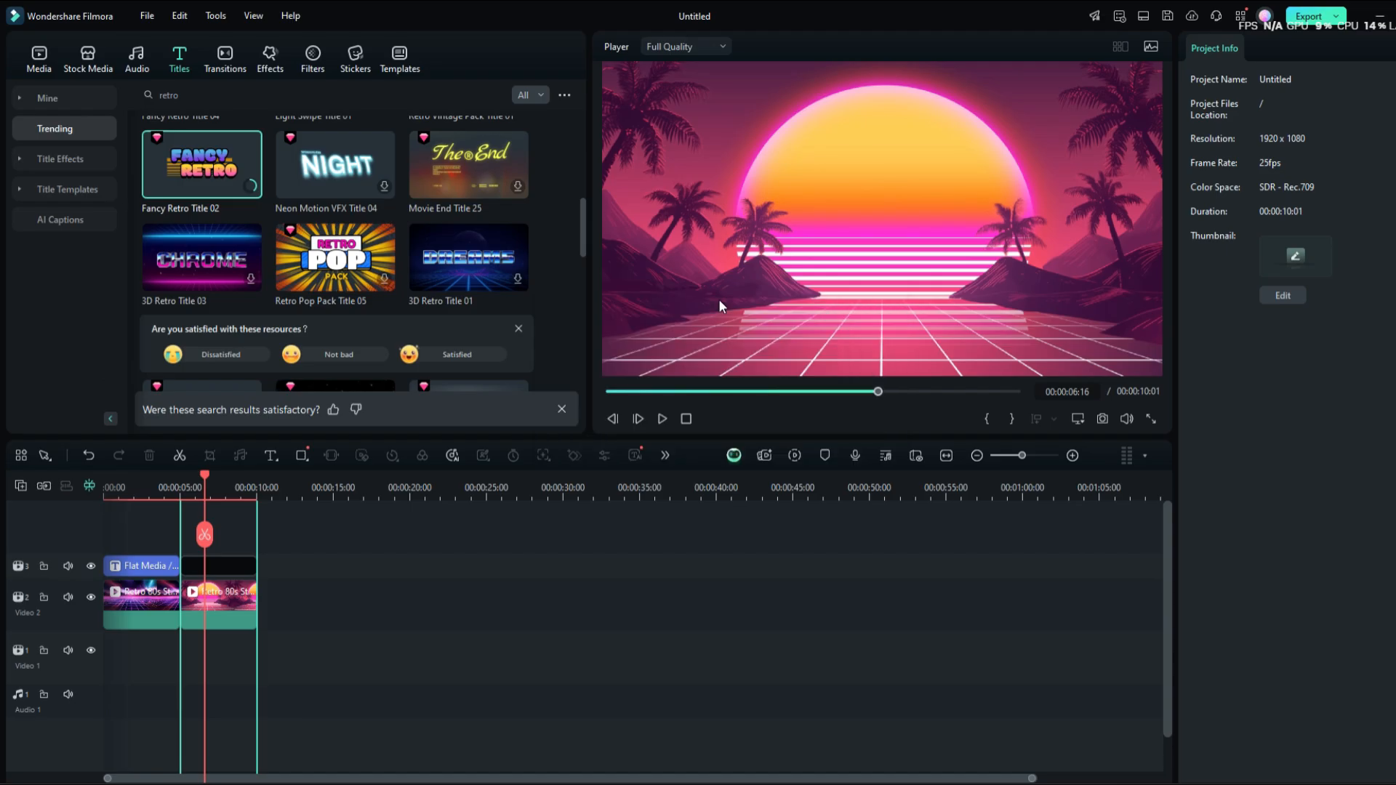
- Replace the word FANCY on Layer 01 of the second title with "Flat"
{"action": "left_click_drag", "start_coordinate": [1230, 235], "coordinate": [1189, 234]}
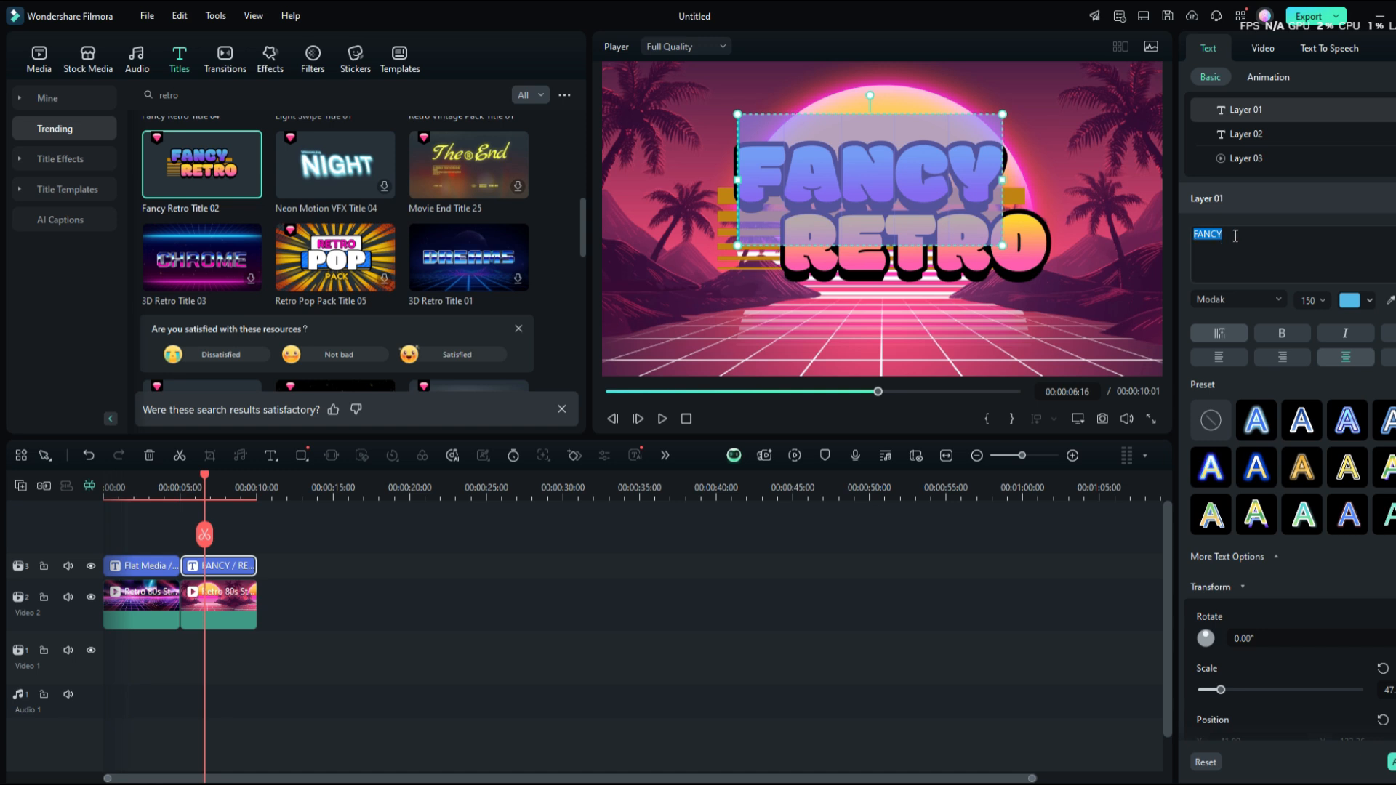
{"action": "key", "text": "BackSpace"}
{"action": "type", "text": "Flat"}
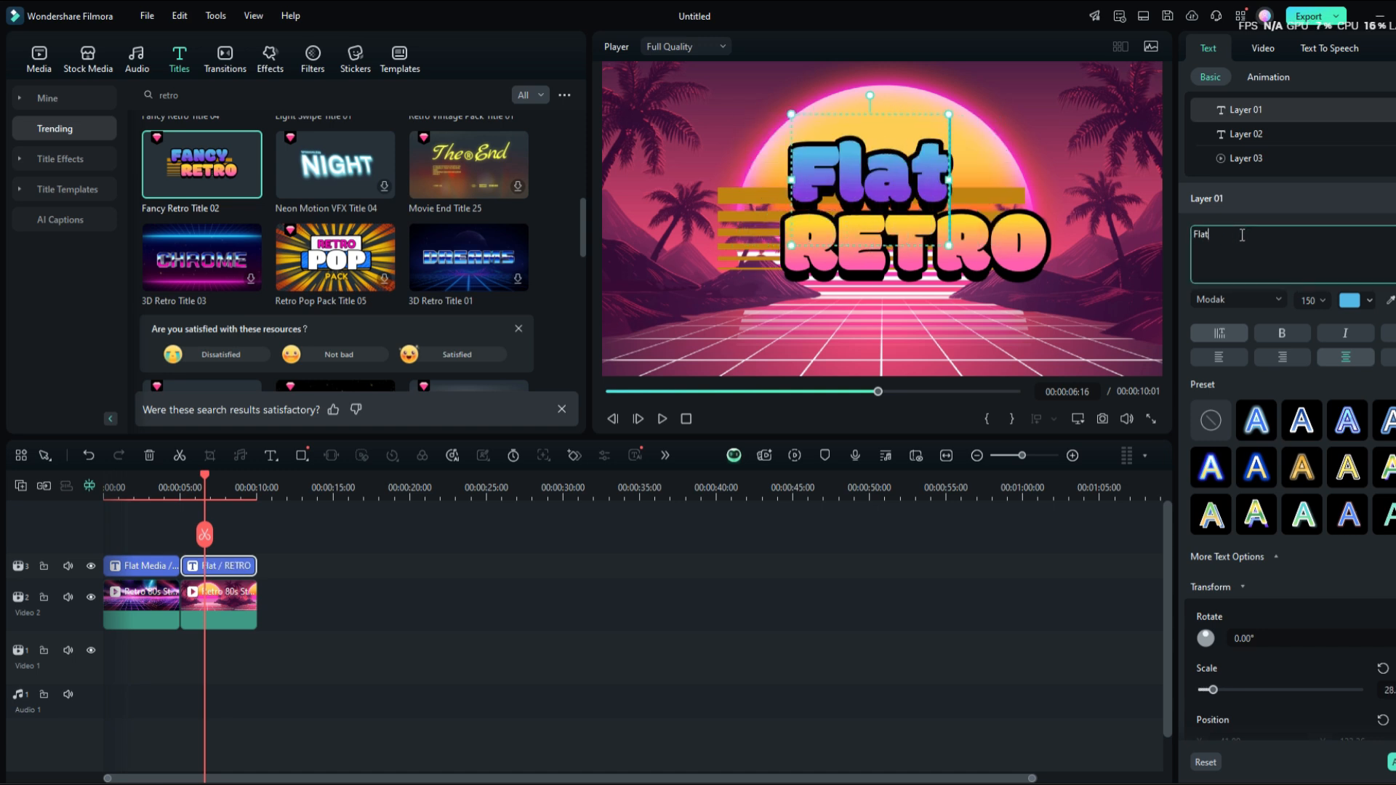
- Replace the word RETRO on Layer 02 of the second title with "Media"
{"action": "left_click", "coordinate": [1246, 134]}
{"action": "left_click", "coordinate": [1229, 240]}
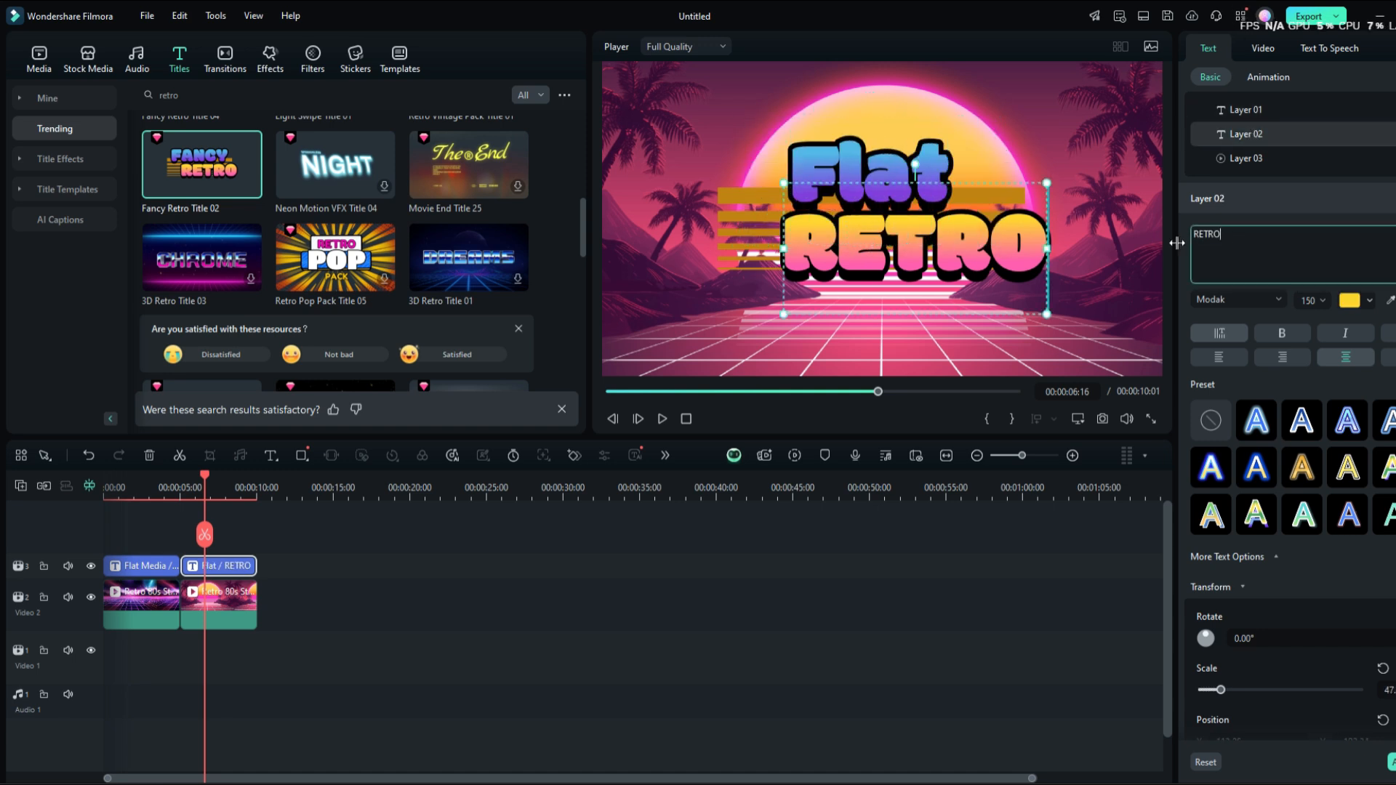
{"action": "key", "text": "BackSpace"}
{"action": "key", "text": "BackSpace"}
{"action": "key", "text": "BackSpace"}
{"action": "key", "text": "BackSpace"}
{"action": "key", "text": "BackSpace"}
{"action": "type", "text": "Me"}
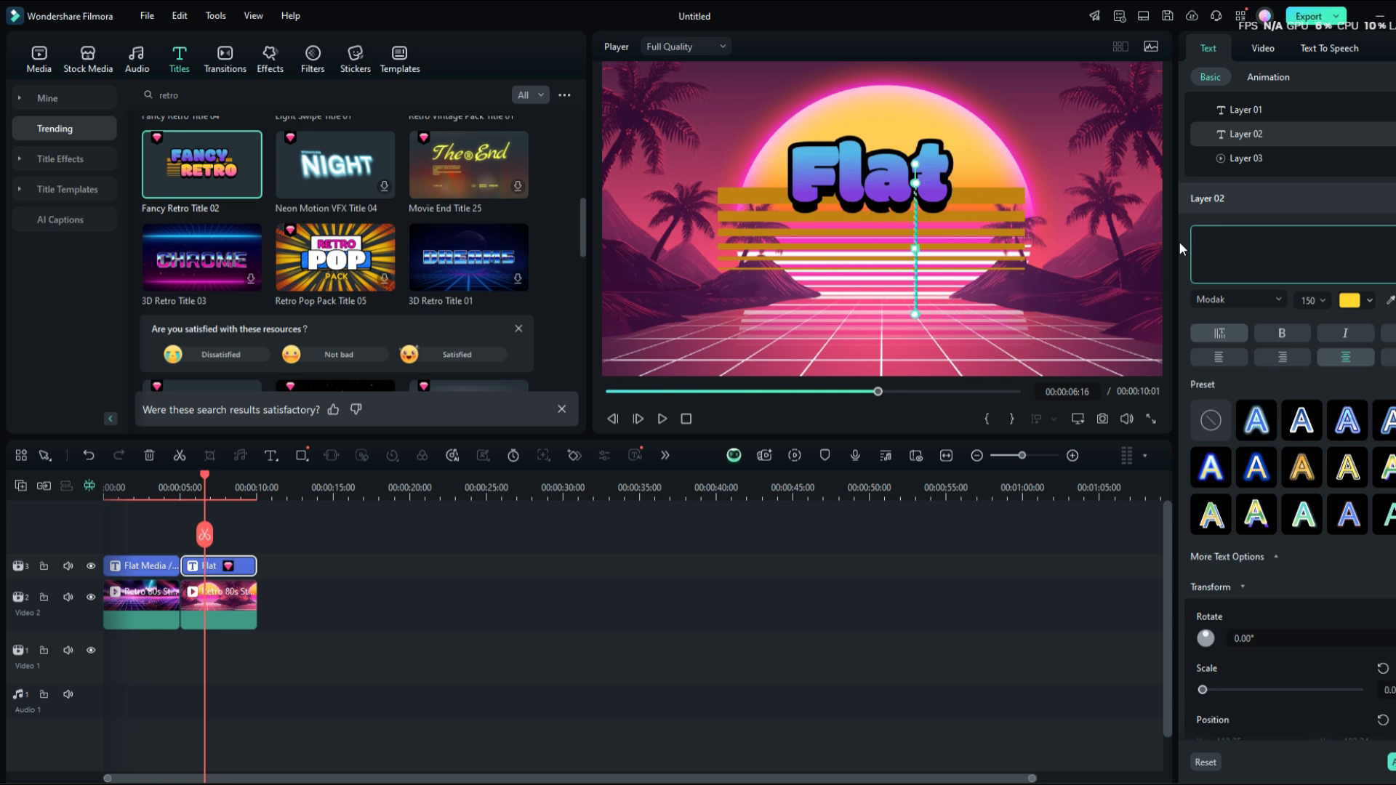
{"action": "type", "text": "dia"}
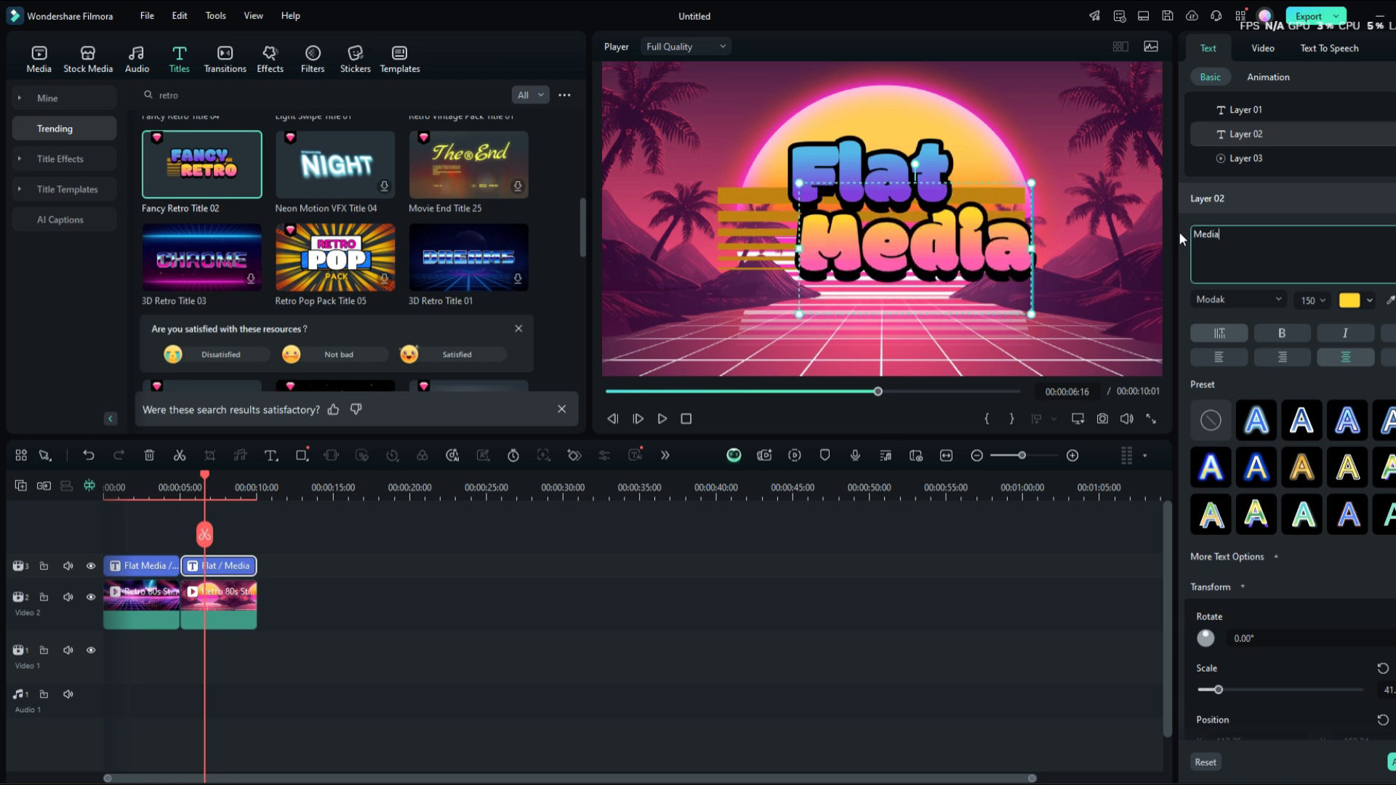
- Select the striped shape layer (Layer 03) of the second title and play back the title's animation
{"action": "left_click", "coordinate": [1265, 157]}
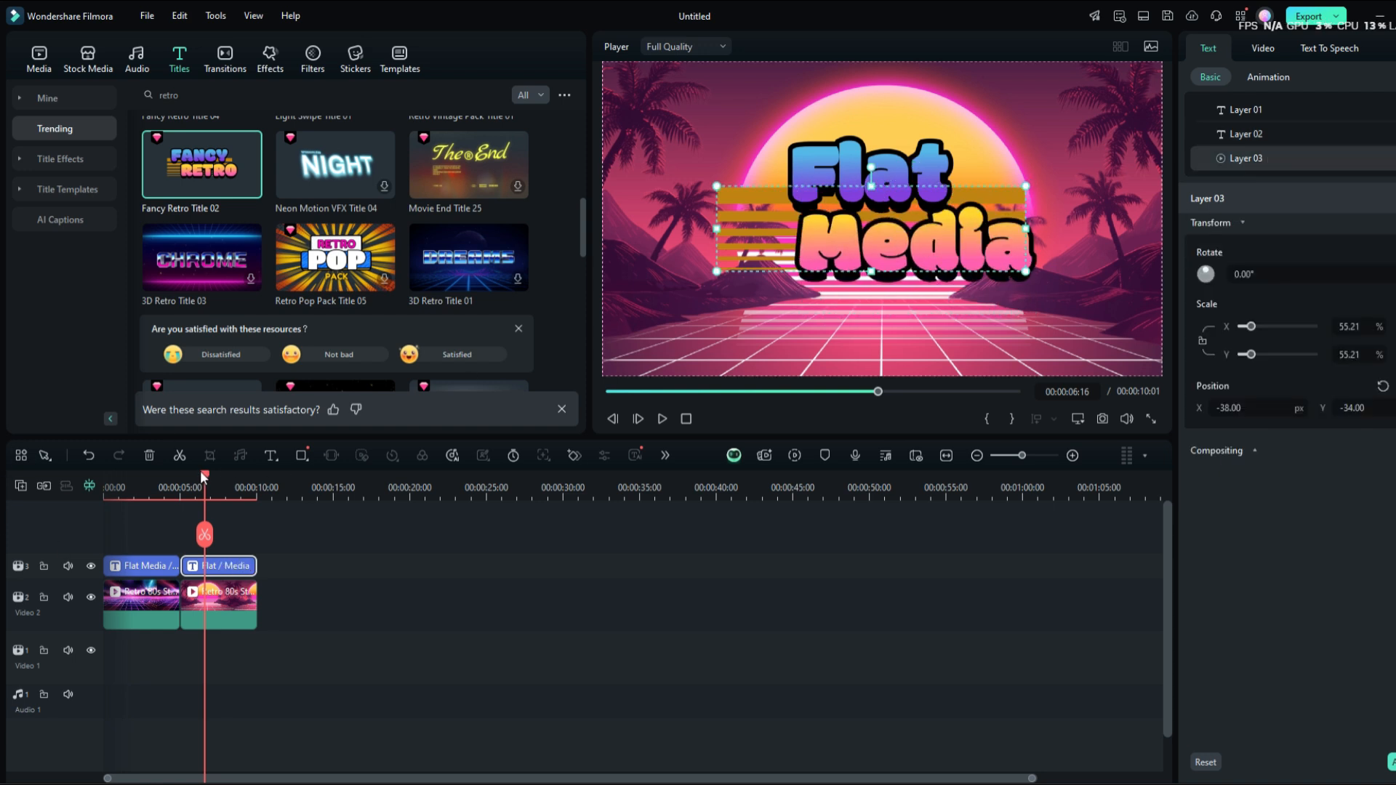
{"action": "left_click_drag", "start_coordinate": [204, 476], "coordinate": [183, 477]}
{"action": "key", "text": "space"}
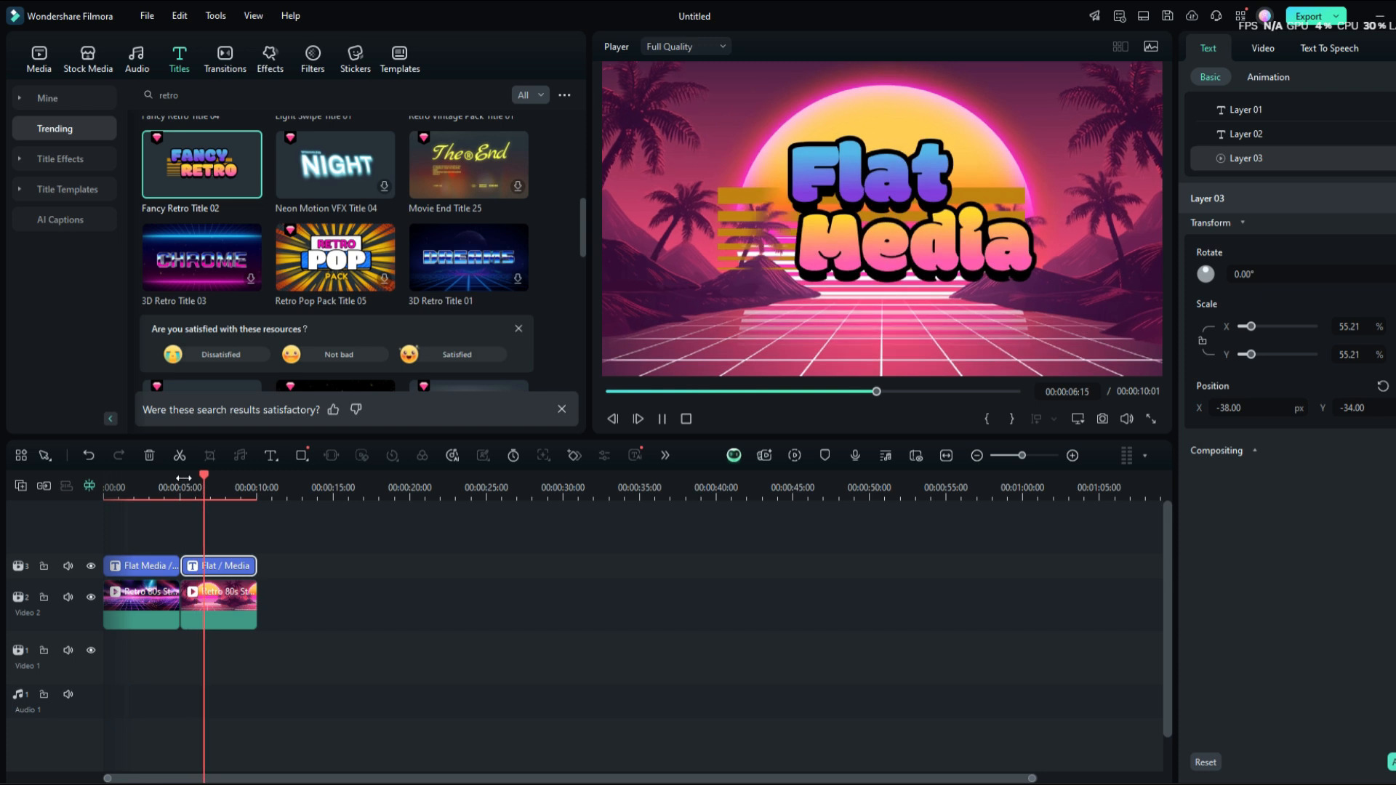
{"action": "key", "text": "space"}
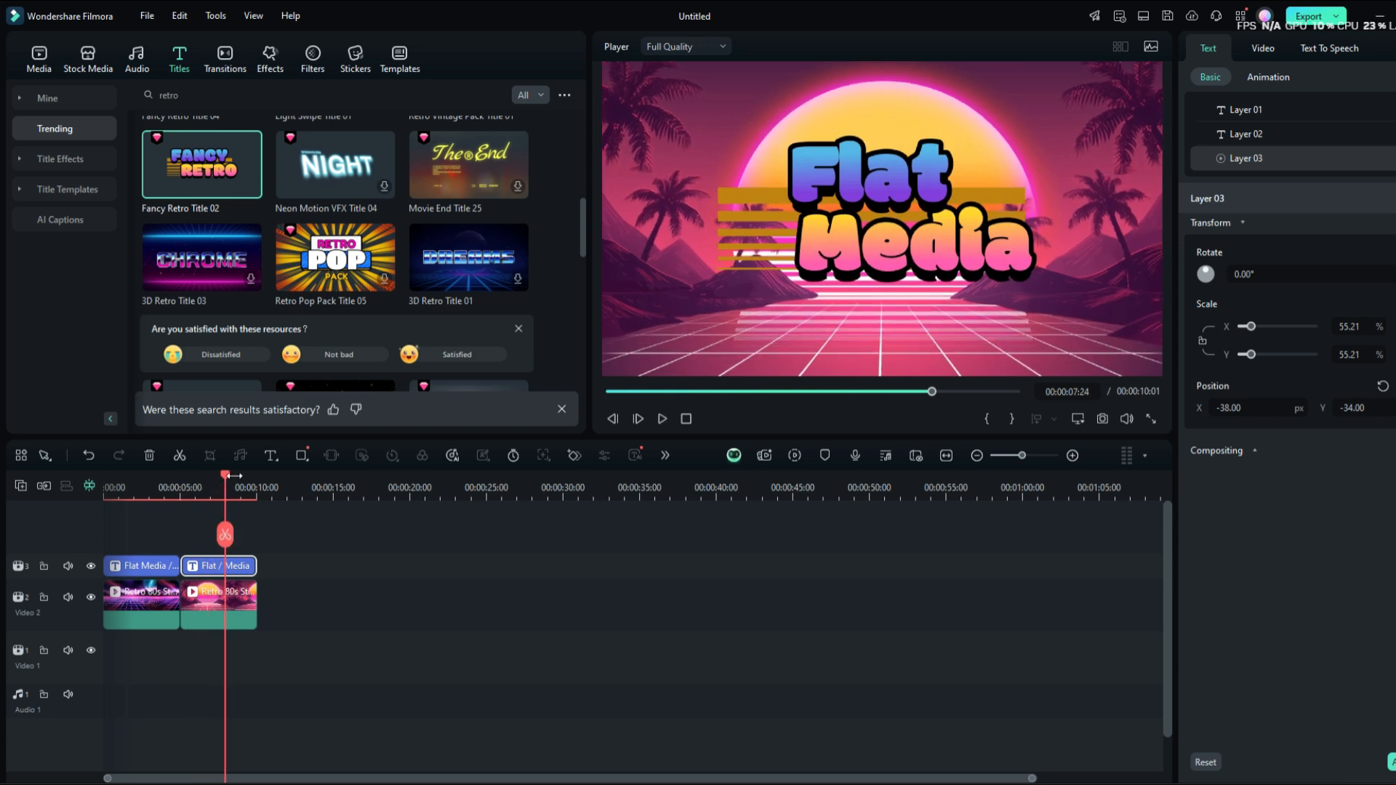
- Delete the striped shape layer (Layer 03) from the second title, keeping the Flat and Media text layers
{"action": "scroll", "coordinate": [218, 477], "scroll_direction": "down", "scroll_amount": 2}
{"action": "left_click", "coordinate": [168, 476]}
{"action": "mouse_move", "coordinate": [170, 475]}
{"action": "left_mouse_down"}
{"action": "mouse_move", "coordinate": [195, 467]}
{"action": "mouse_move", "coordinate": [160, 458]}
{"action": "mouse_move", "coordinate": [189, 466]}
{"action": "left_mouse_up"}
{"action": "left_click", "coordinate": [932, 263]}
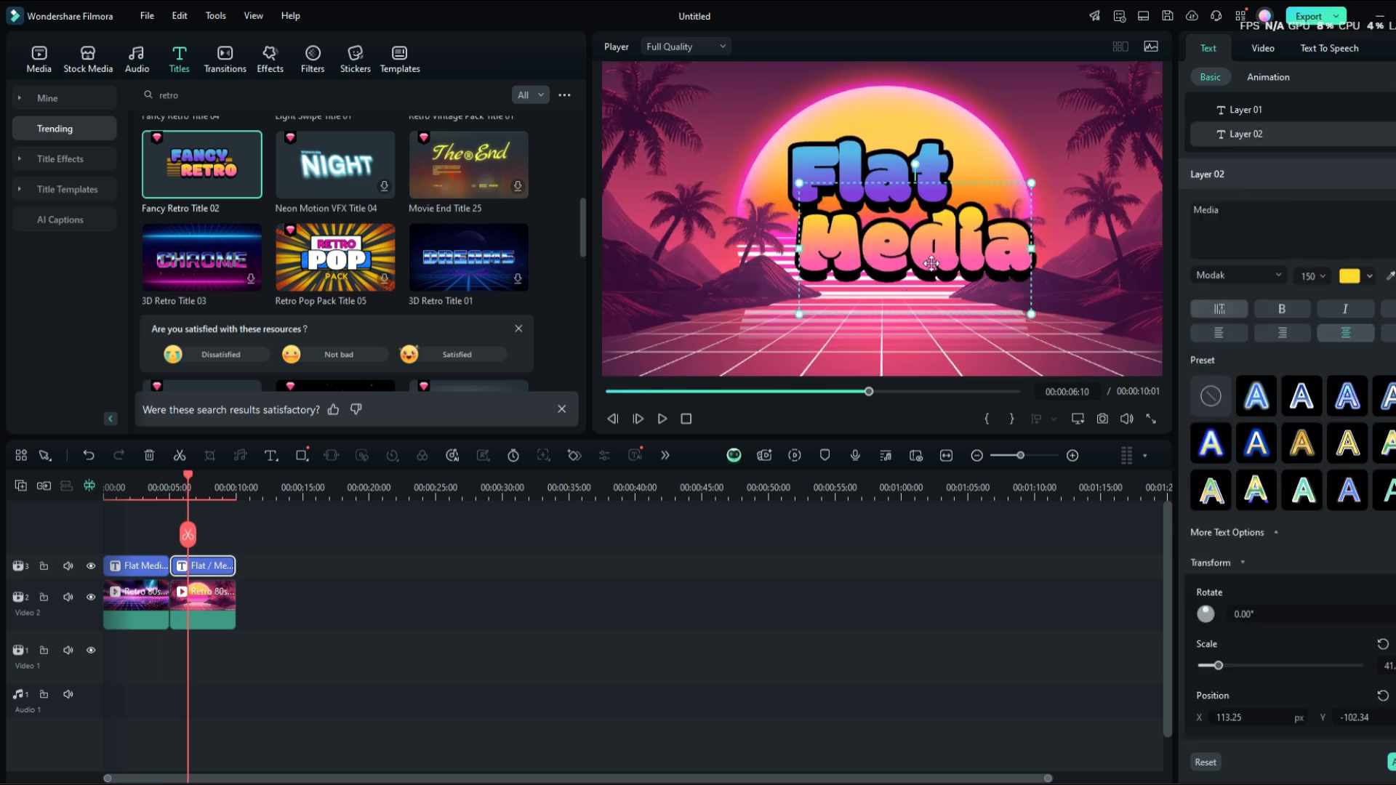
- Play back the second title from the beginning of the sunset clip
{"action": "left_click", "coordinate": [166, 477]}
{"action": "key", "text": "space"}
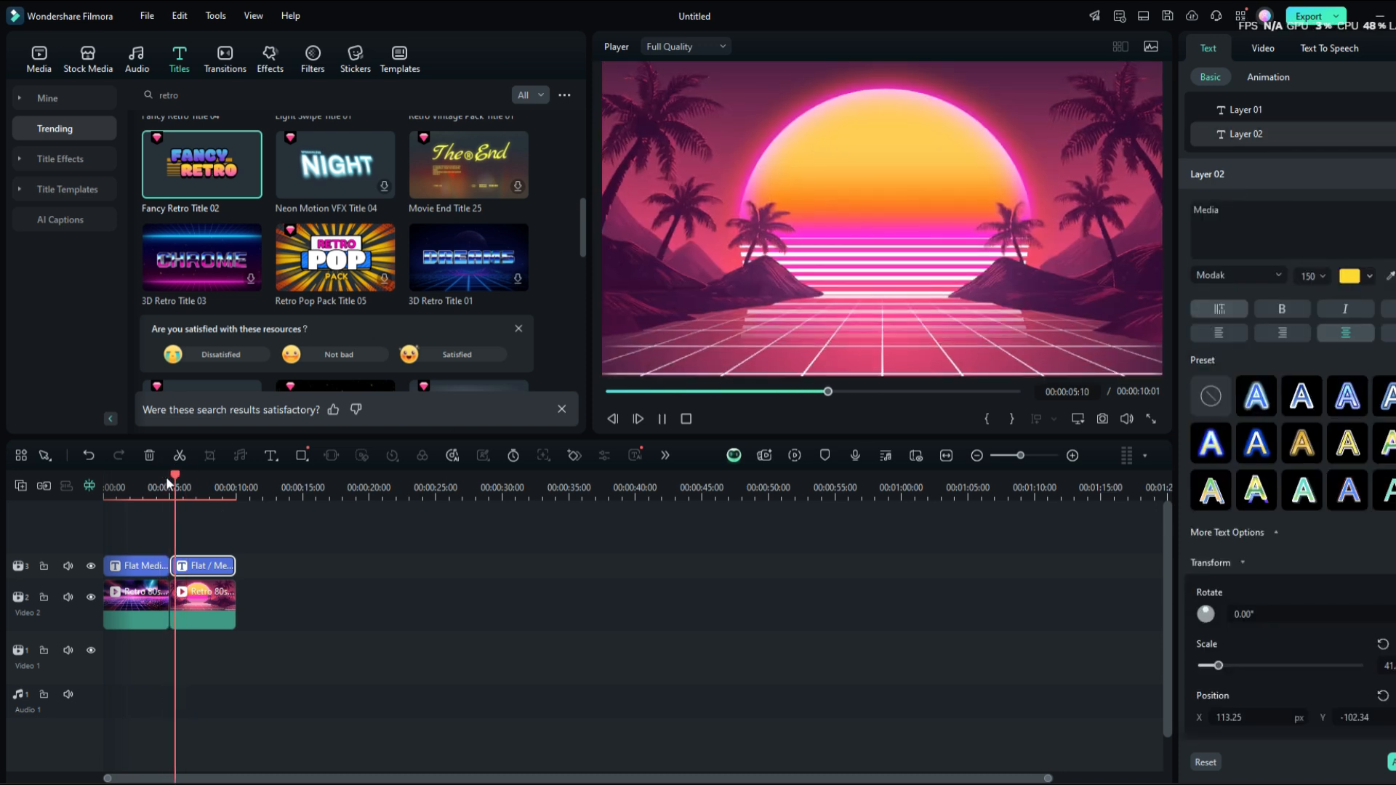
{"action": "key", "text": "space"}
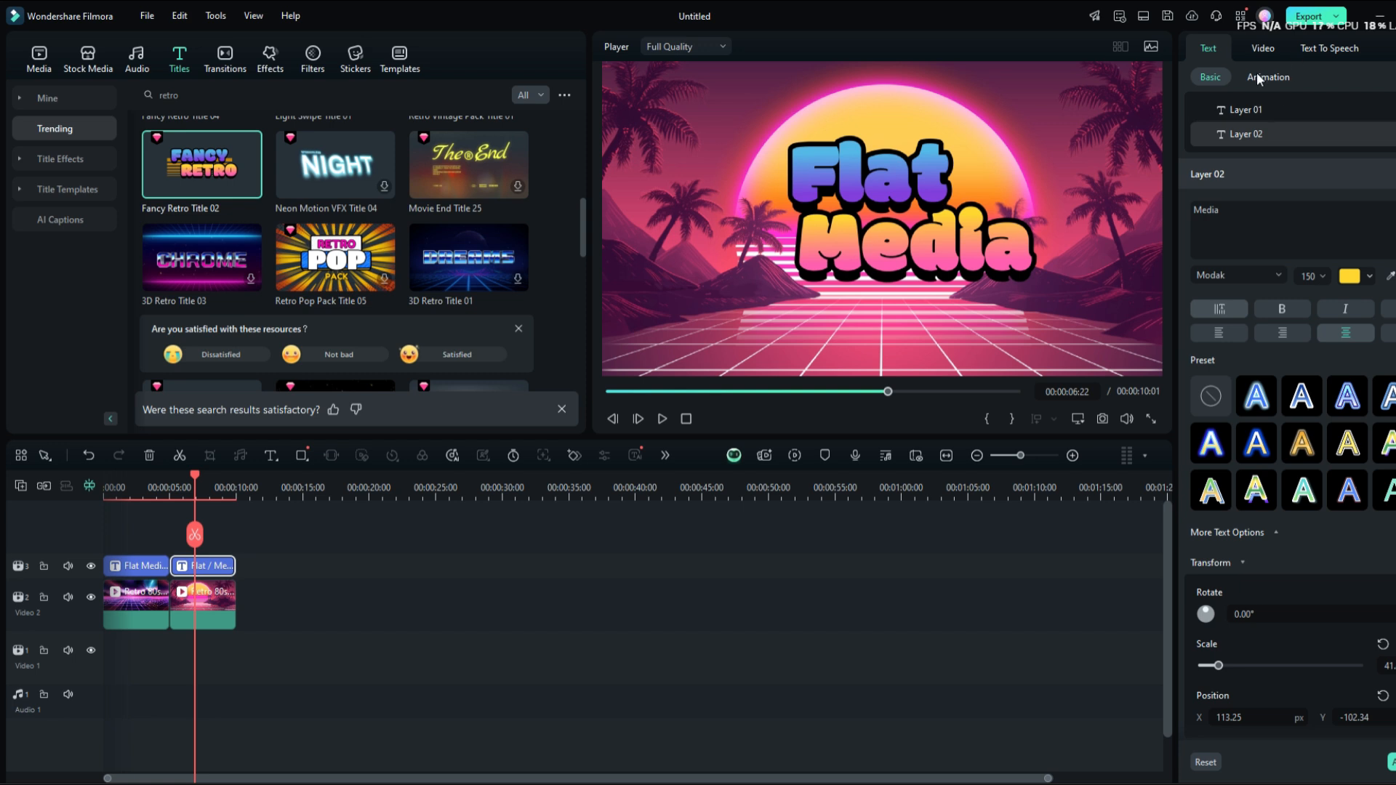
- Apply the "Round z..." Out text animation to the Media layer of the second title
{"action": "left_click", "coordinate": [1257, 72]}
{"action": "left_click", "coordinate": [1267, 109]}
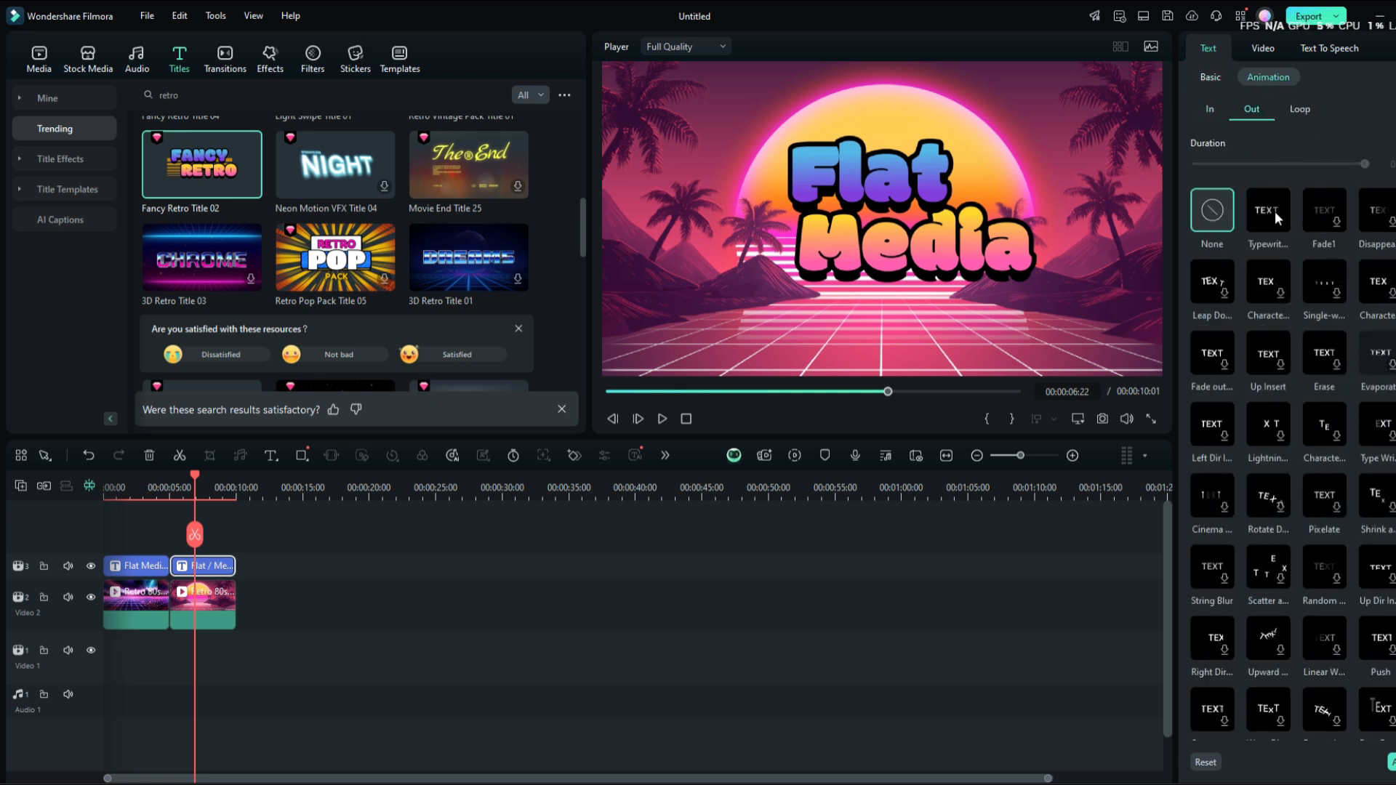
{"action": "scroll", "coordinate": [1350, 352], "scroll_direction": "down", "scroll_amount": 5}
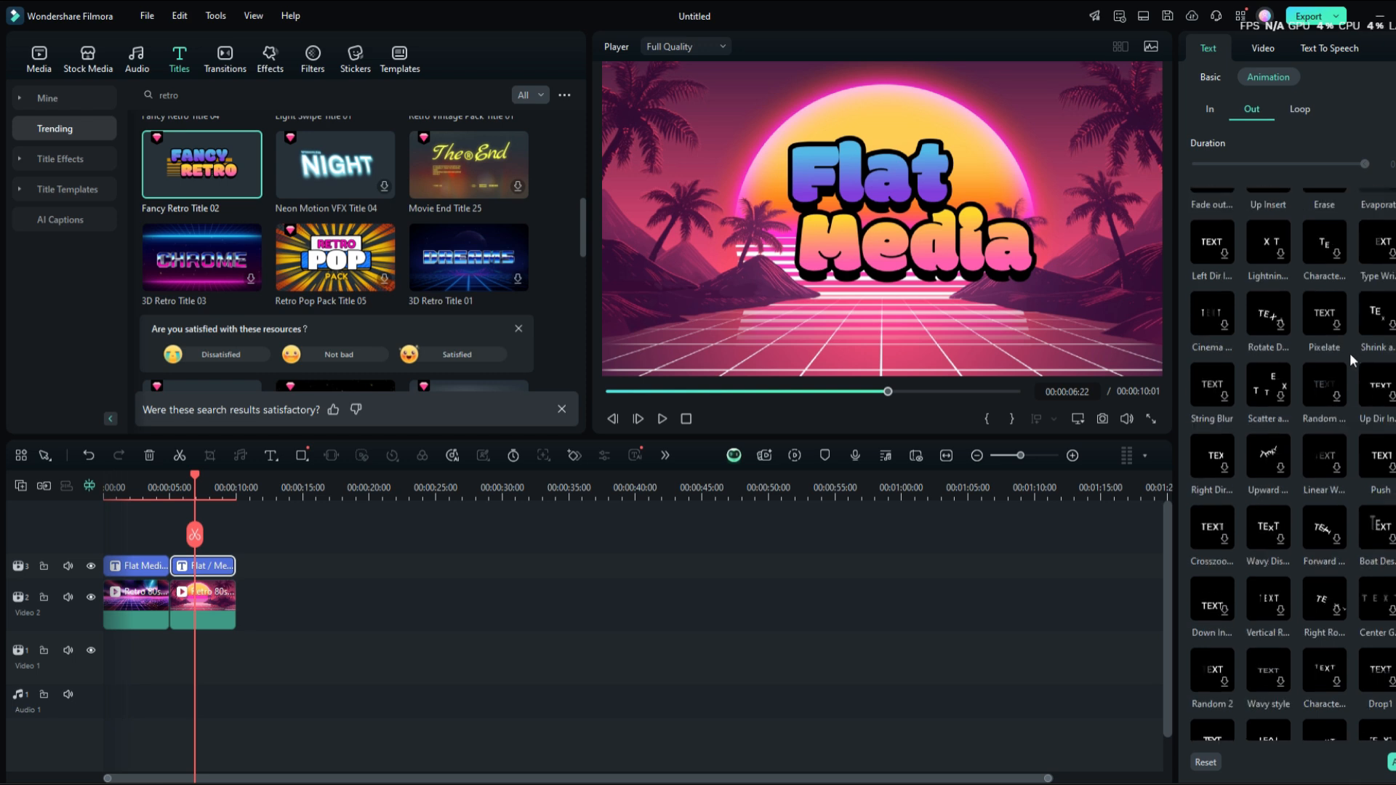
{"action": "left_click", "coordinate": [1342, 611]}
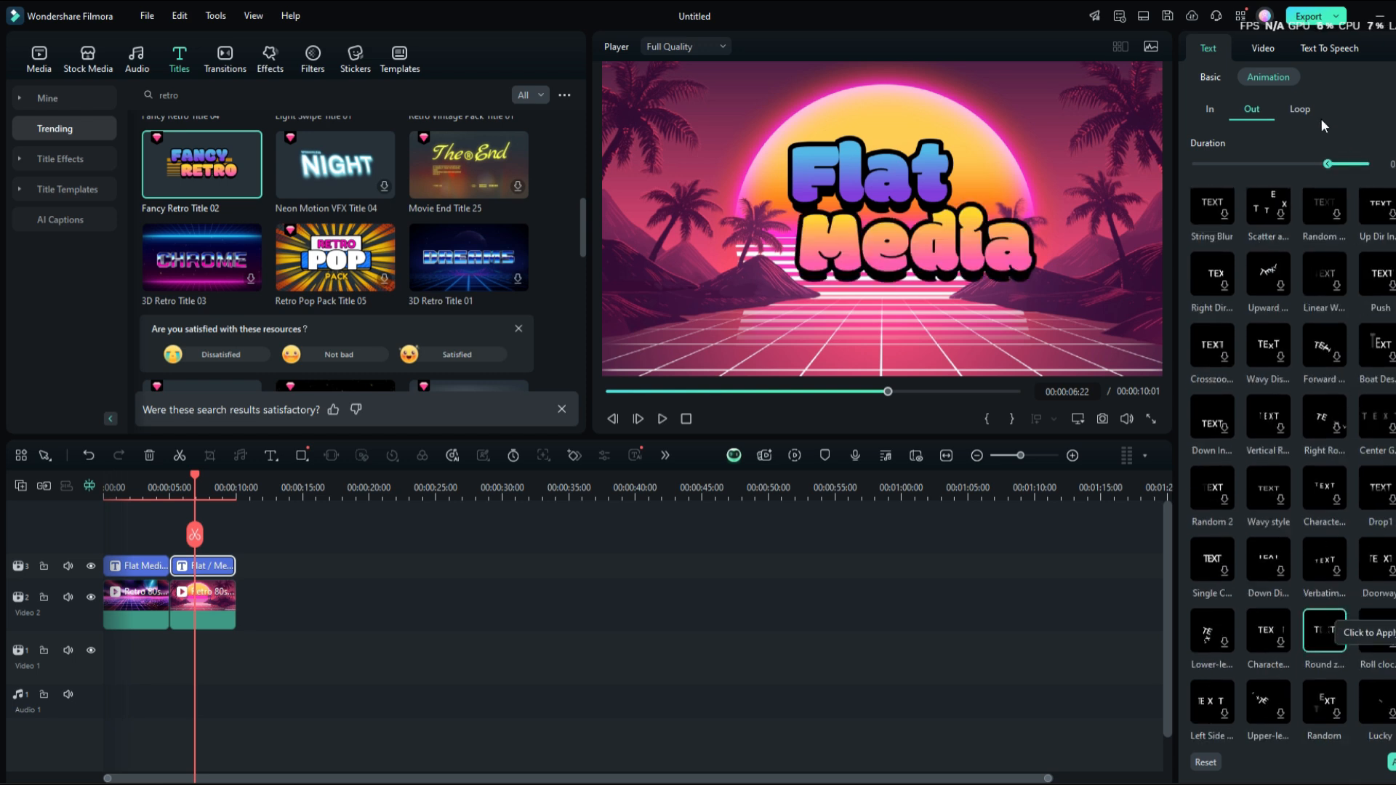
- Apply the "Round z..." Out text animation to the Flat layer as well and play back the second title
{"action": "left_click", "coordinate": [1210, 77]}
{"action": "left_click", "coordinate": [1264, 77]}
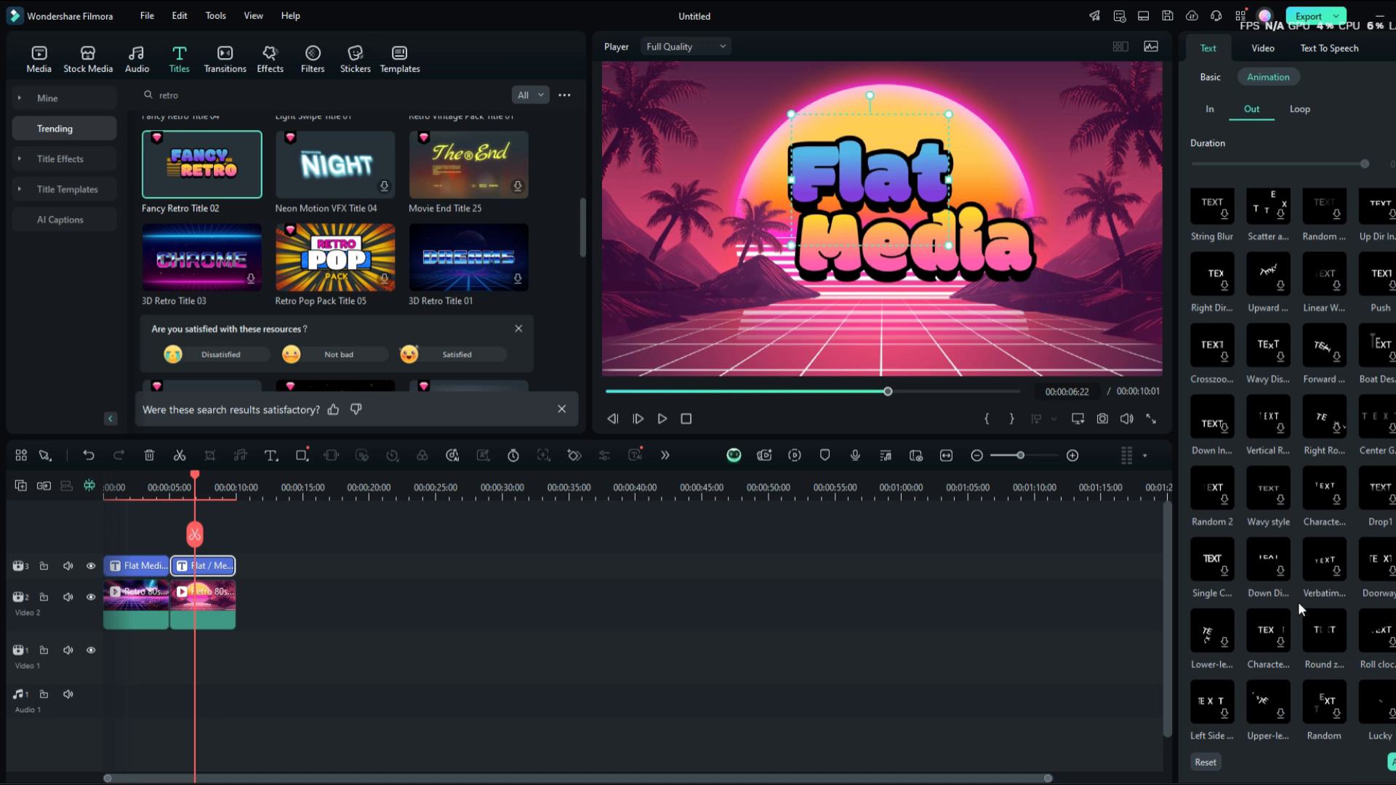
{"action": "scroll", "coordinate": [1298, 602], "scroll_direction": "down", "scroll_amount": 1}
{"action": "left_click", "coordinate": [1313, 578]}
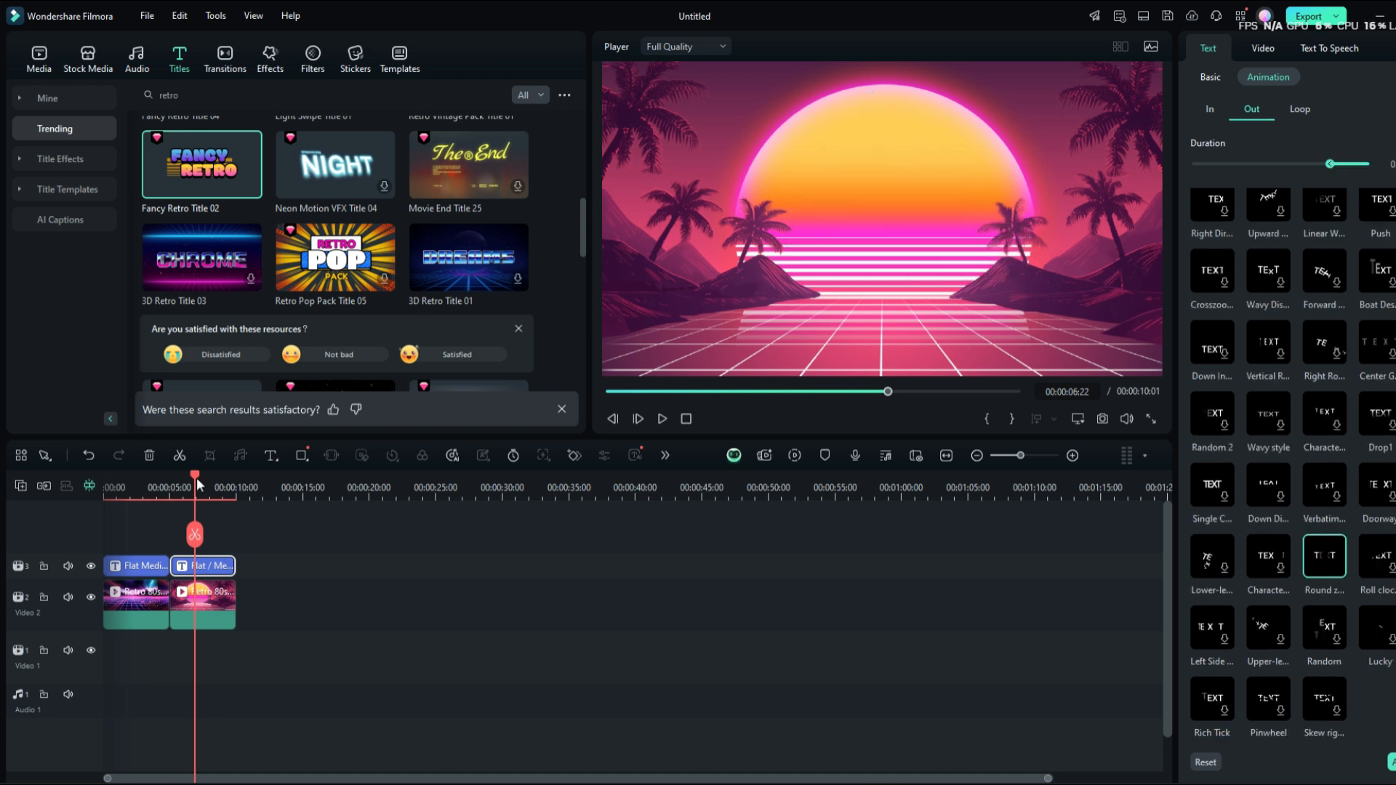
{"action": "left_click_drag", "start_coordinate": [196, 478], "coordinate": [172, 482]}
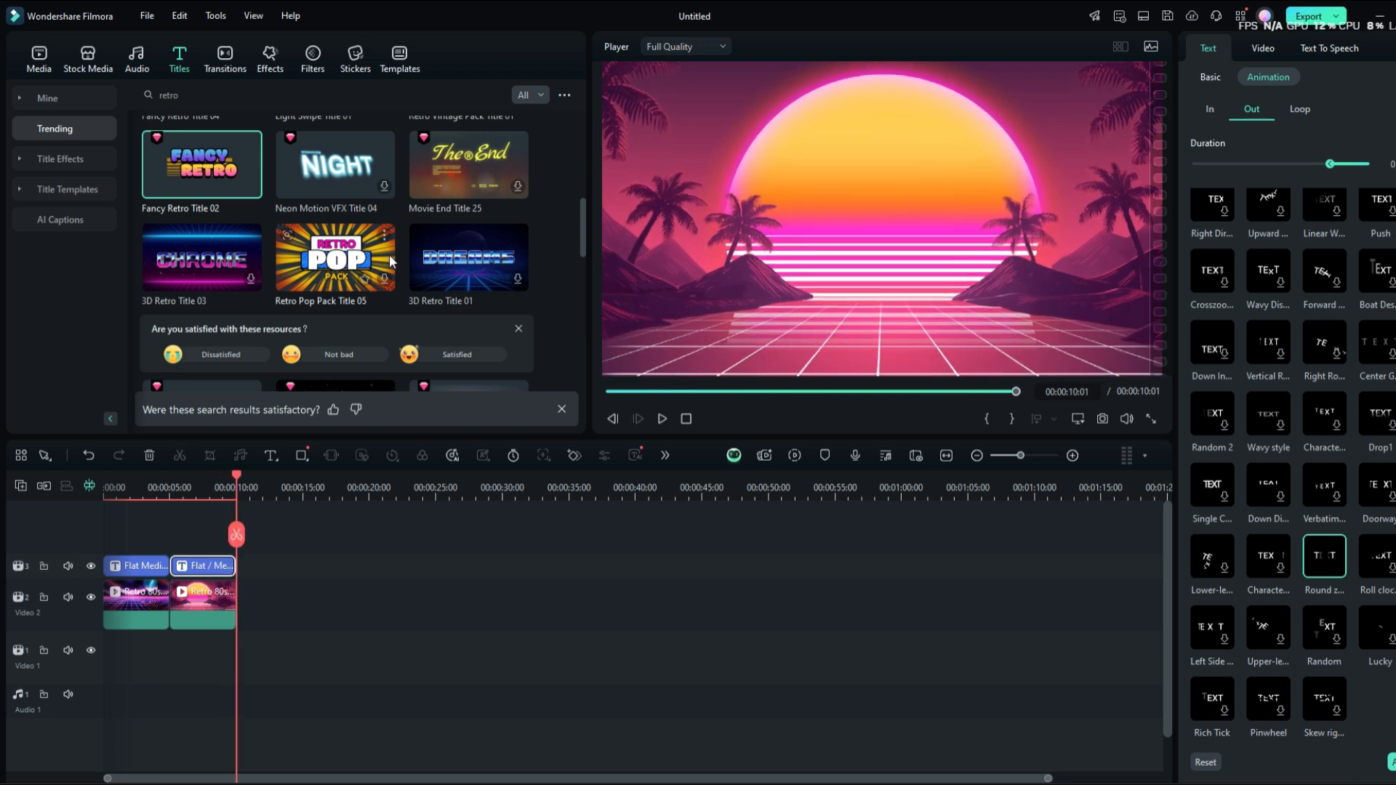
- Add the "Vintage Striped Background" stock clip after the sunset clip, keeping the project settings at 1920 x 1080 25fps, and preview it
{"action": "left_click", "coordinate": [87, 56]}
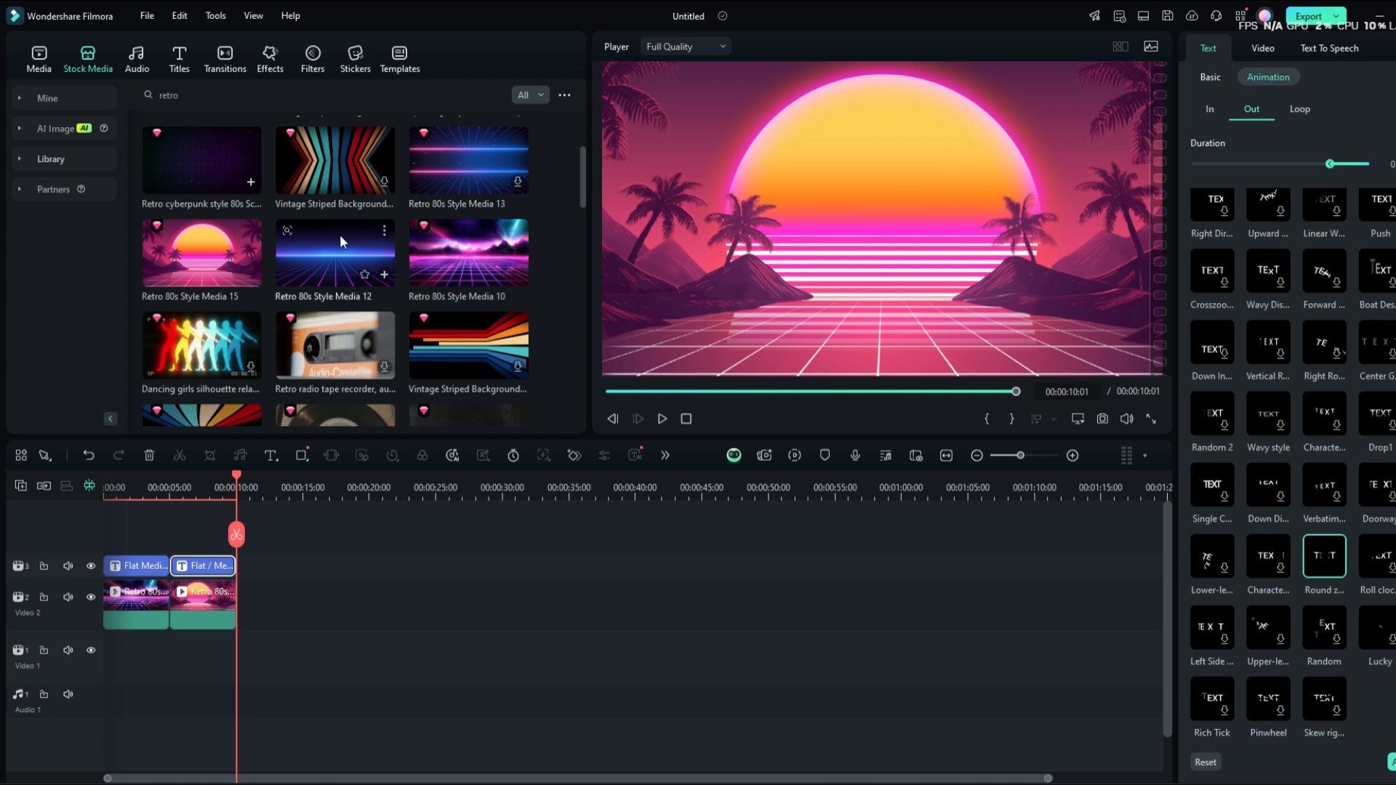
{"action": "scroll", "coordinate": [344, 237], "scroll_direction": "down", "scroll_amount": 3}
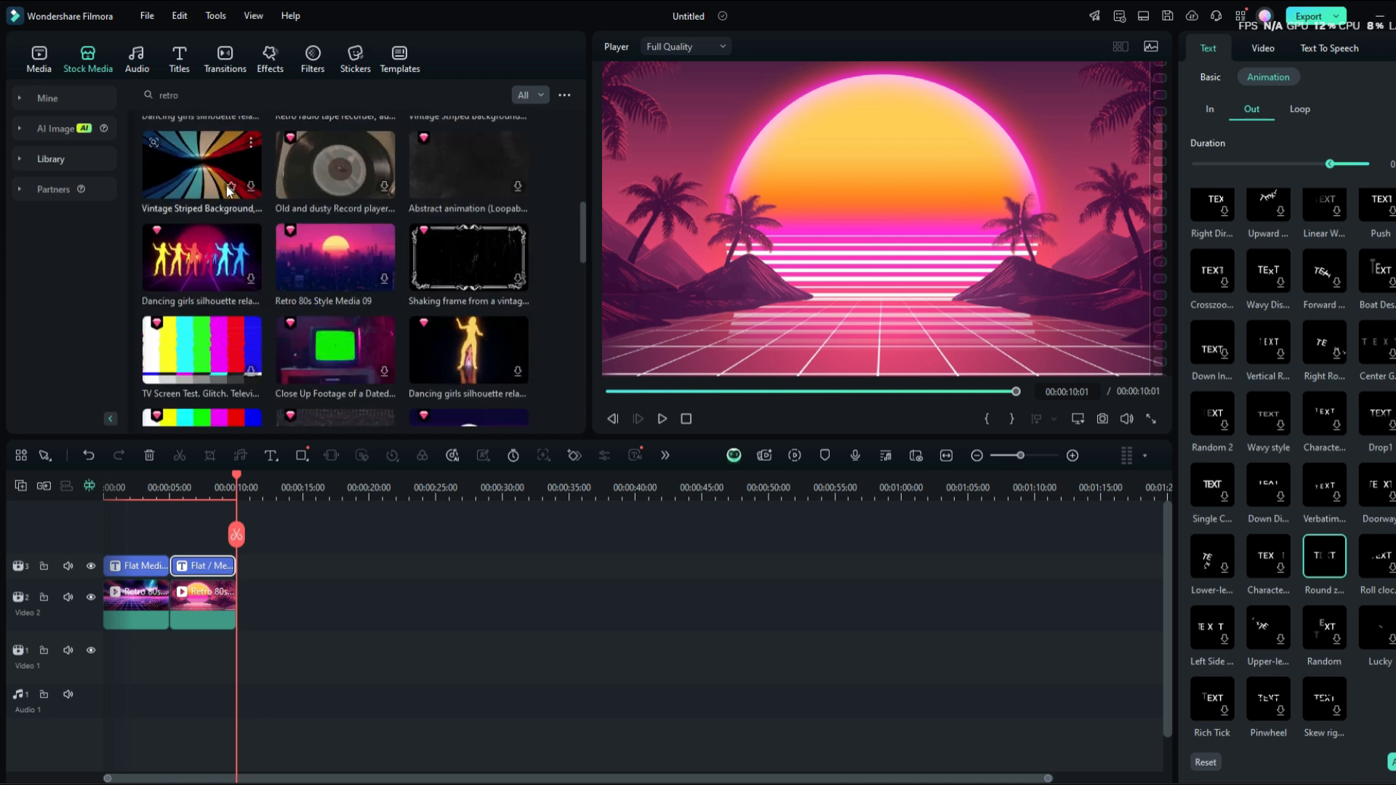
{"action": "left_click_drag", "start_coordinate": [202, 164], "coordinate": [248, 594]}
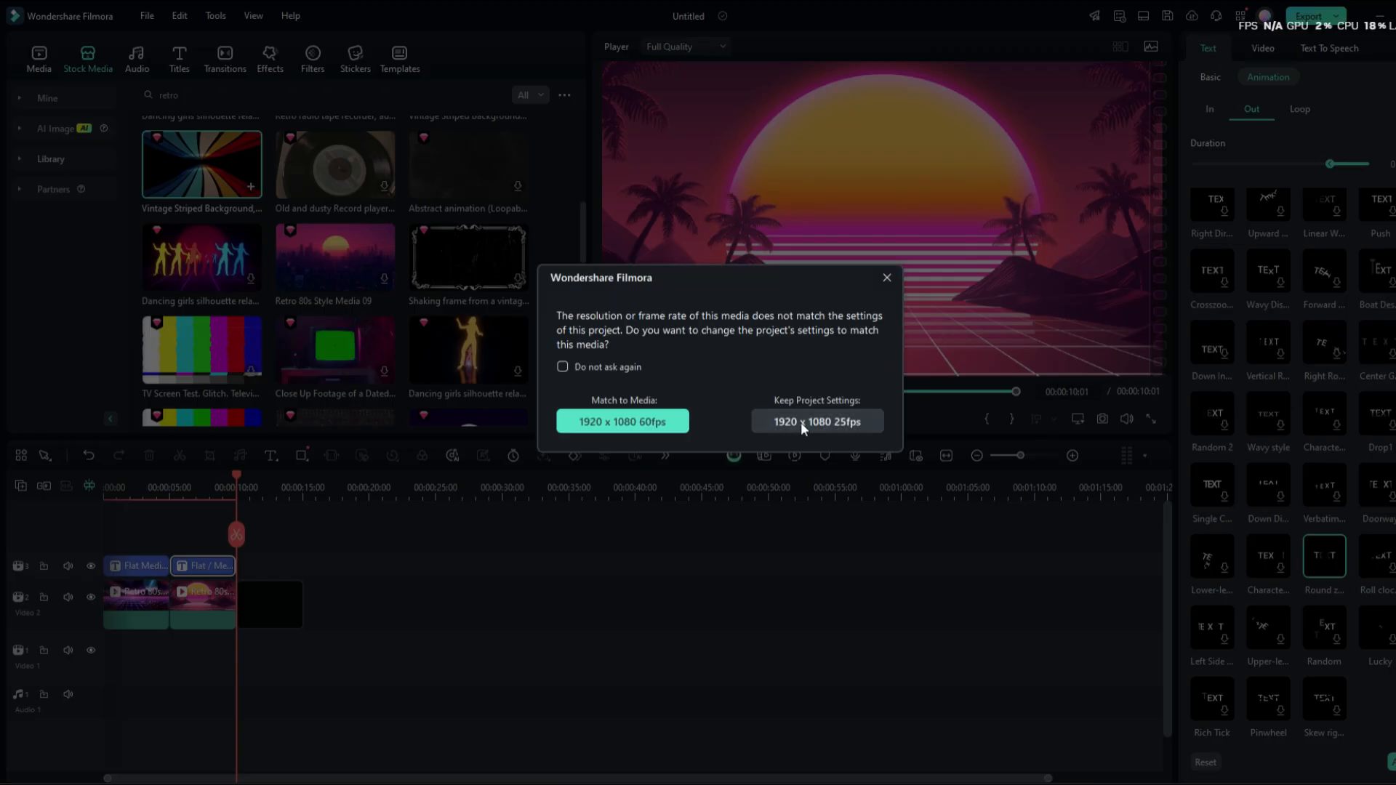
{"action": "left_click", "coordinate": [800, 422]}
{"action": "key", "text": "space"}
{"action": "key", "text": "space"}
{"action": "left_click_drag", "start_coordinate": [241, 480], "coordinate": [232, 481]}
- Browse the retro title presets for one that suits the striped background clip
{"action": "left_click", "coordinate": [179, 54]}
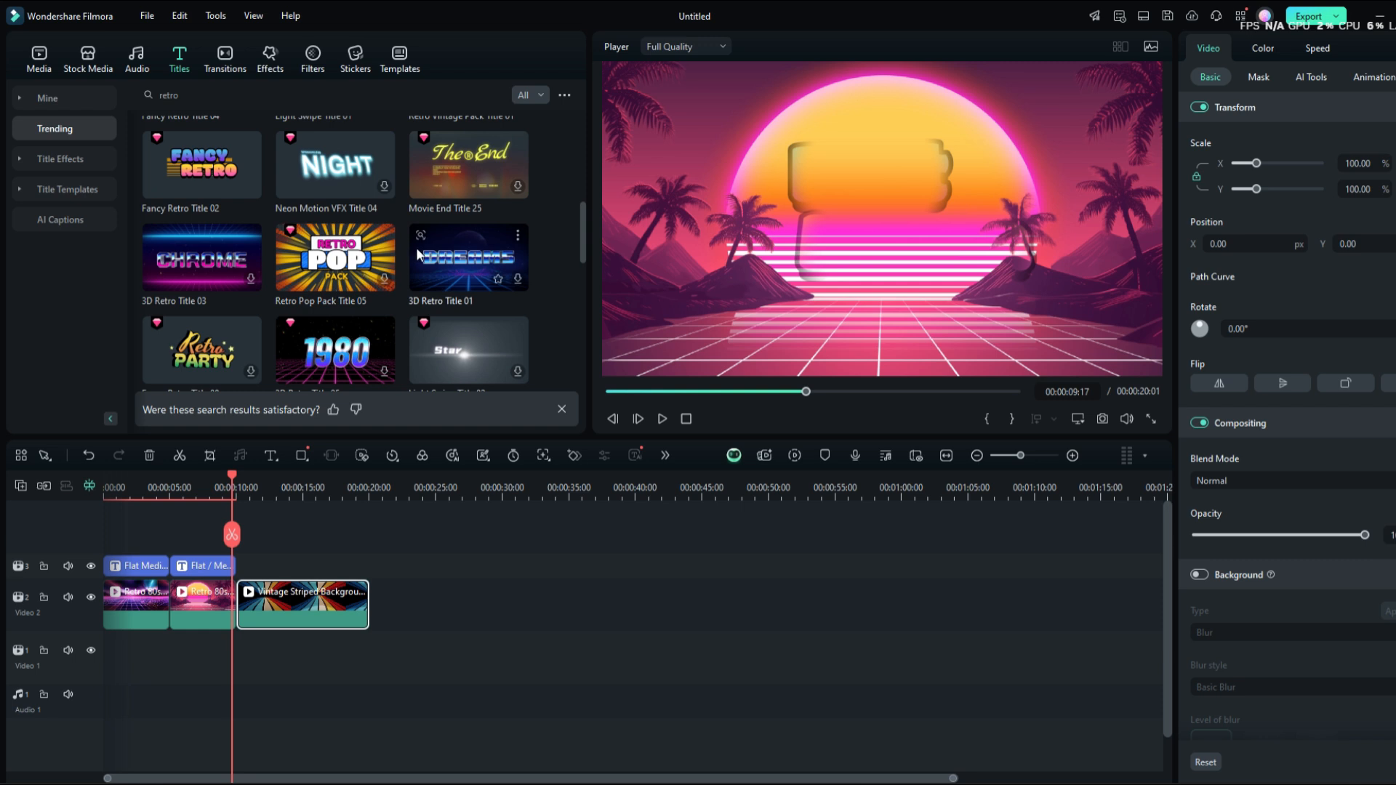
{"action": "scroll", "coordinate": [359, 312], "scroll_direction": "up", "scroll_amount": 3}
{"action": "scroll", "coordinate": [360, 311], "scroll_direction": "down", "scroll_amount": 2}
{"action": "left_click", "coordinate": [246, 480]}
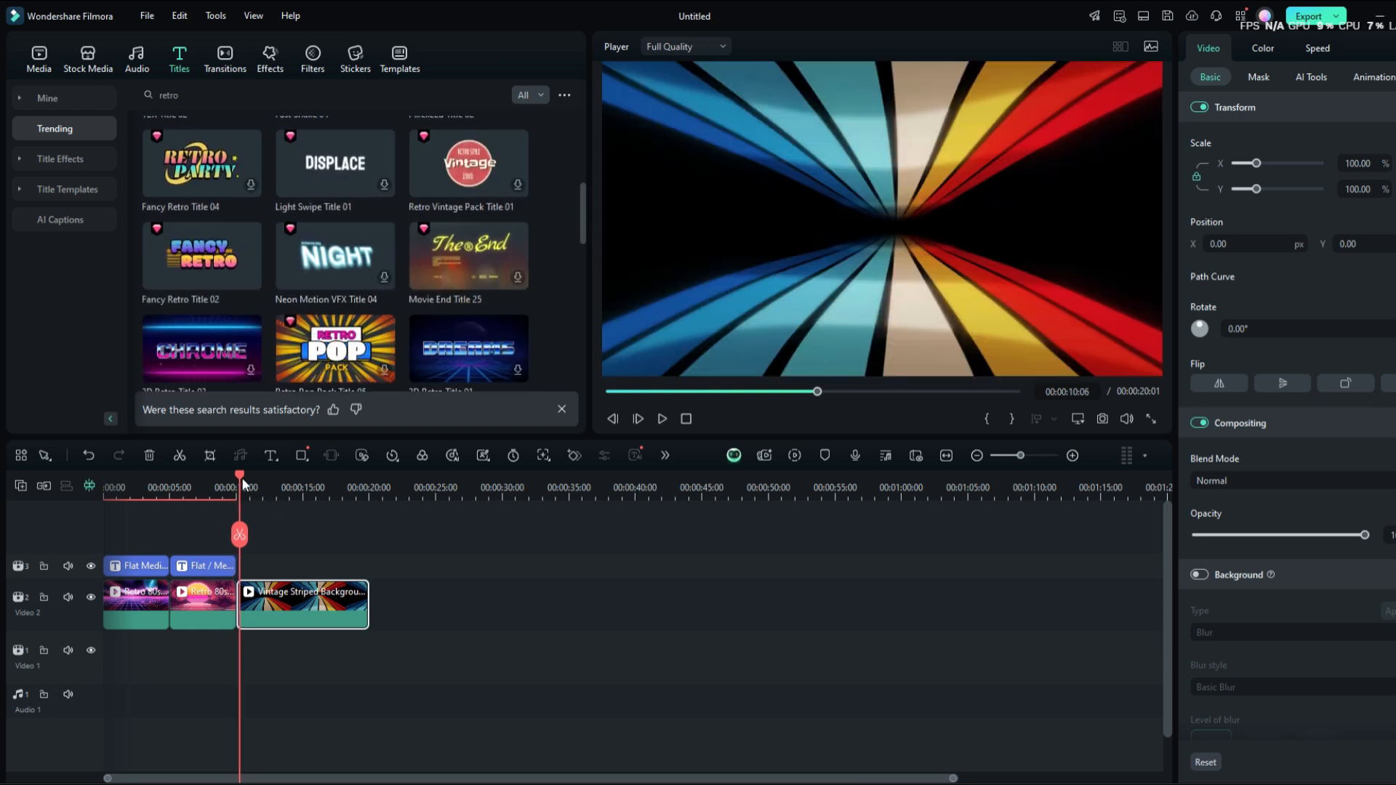
{"action": "scroll", "coordinate": [338, 323], "scroll_direction": "down", "scroll_amount": 1}
{"action": "scroll", "coordinate": [339, 327], "scroll_direction": "down", "scroll_amount": 2}
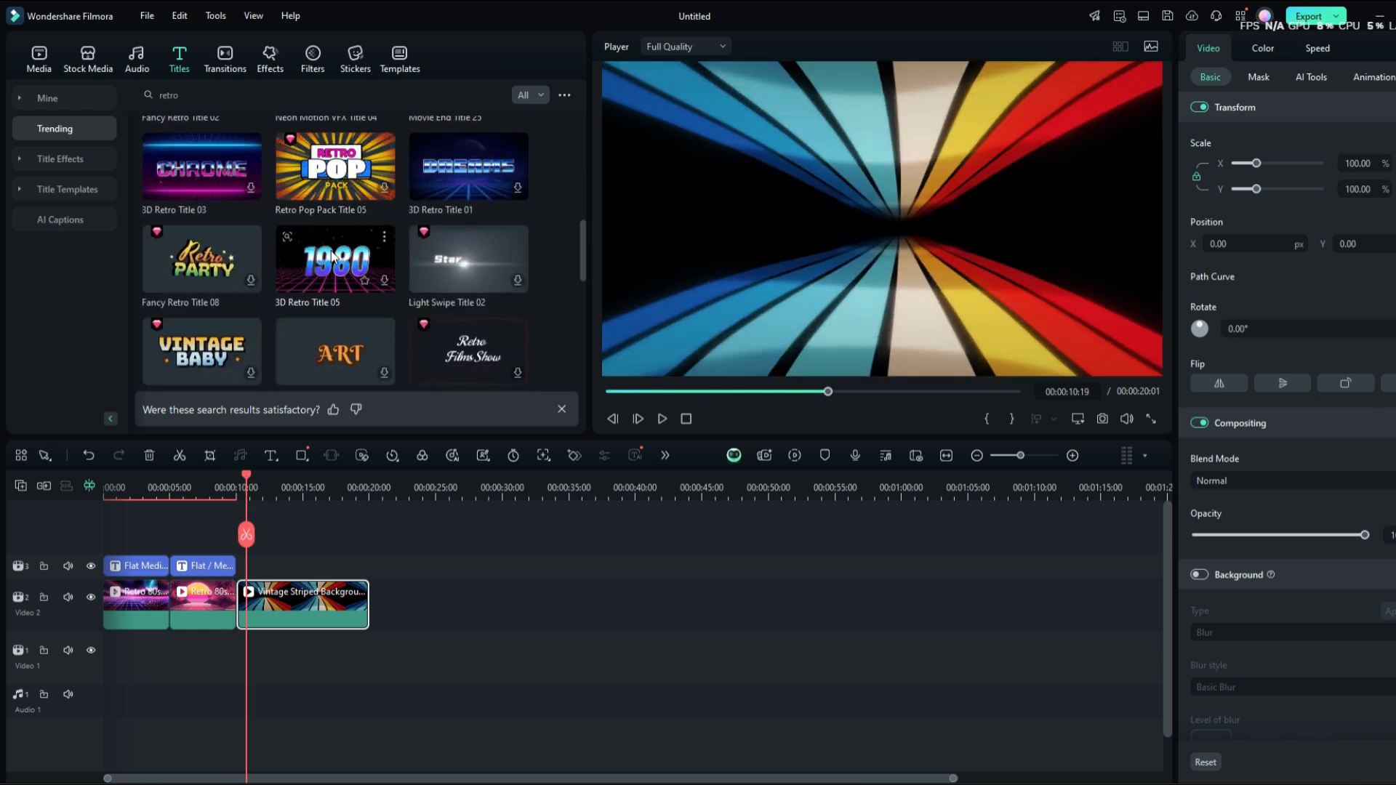
{"action": "scroll", "coordinate": [332, 252], "scroll_direction": "down", "scroll_amount": 6}
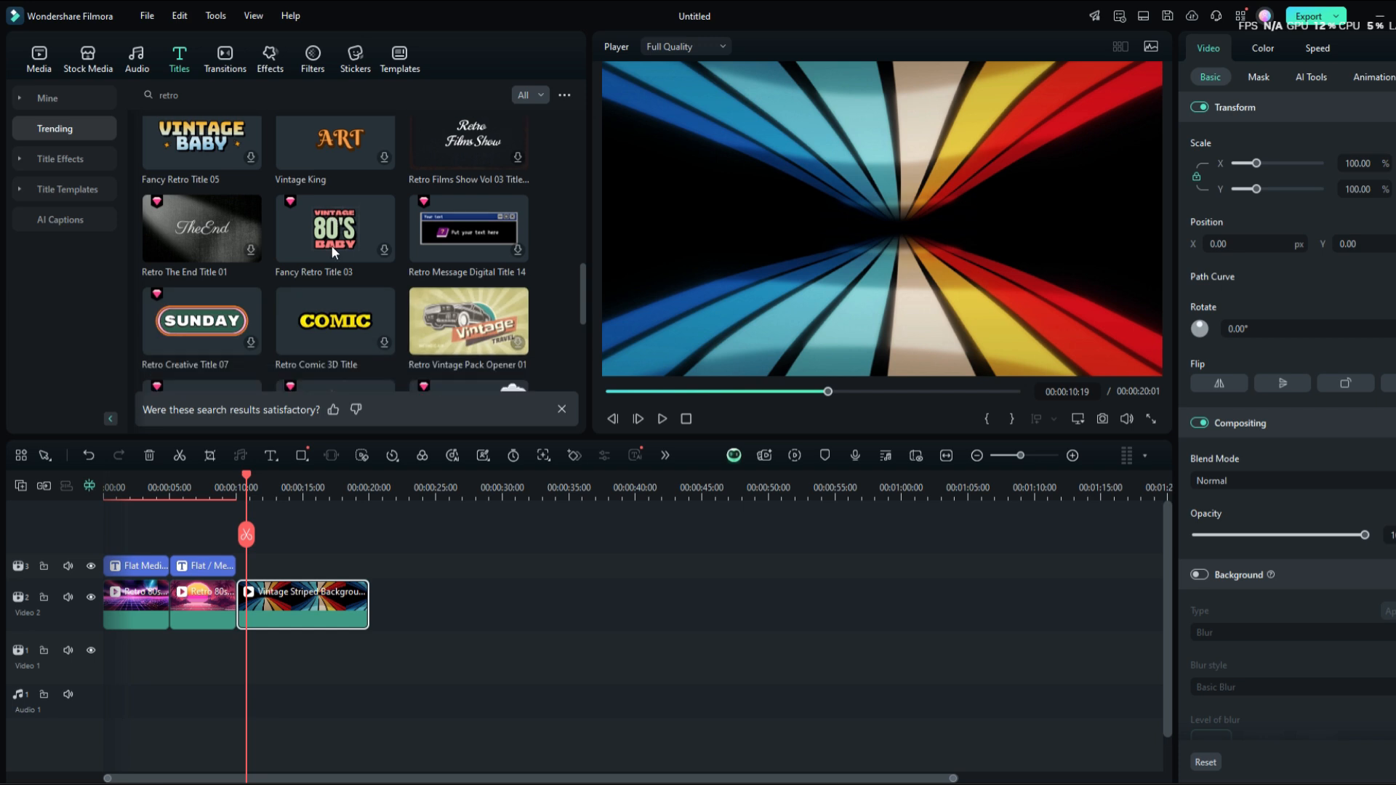
{"action": "scroll", "coordinate": [332, 252], "scroll_direction": "up", "scroll_amount": 5}
{"action": "scroll", "coordinate": [332, 252], "scroll_direction": "up", "scroll_amount": 4}
- Search the titles for "vintage", place Vintage Movie Title 15 above the striped clip, and trim the clip to the title's length
{"action": "double_click", "coordinate": [169, 95]}
{"action": "type", "text": "vintage"}
{"action": "key", "text": "Return"}
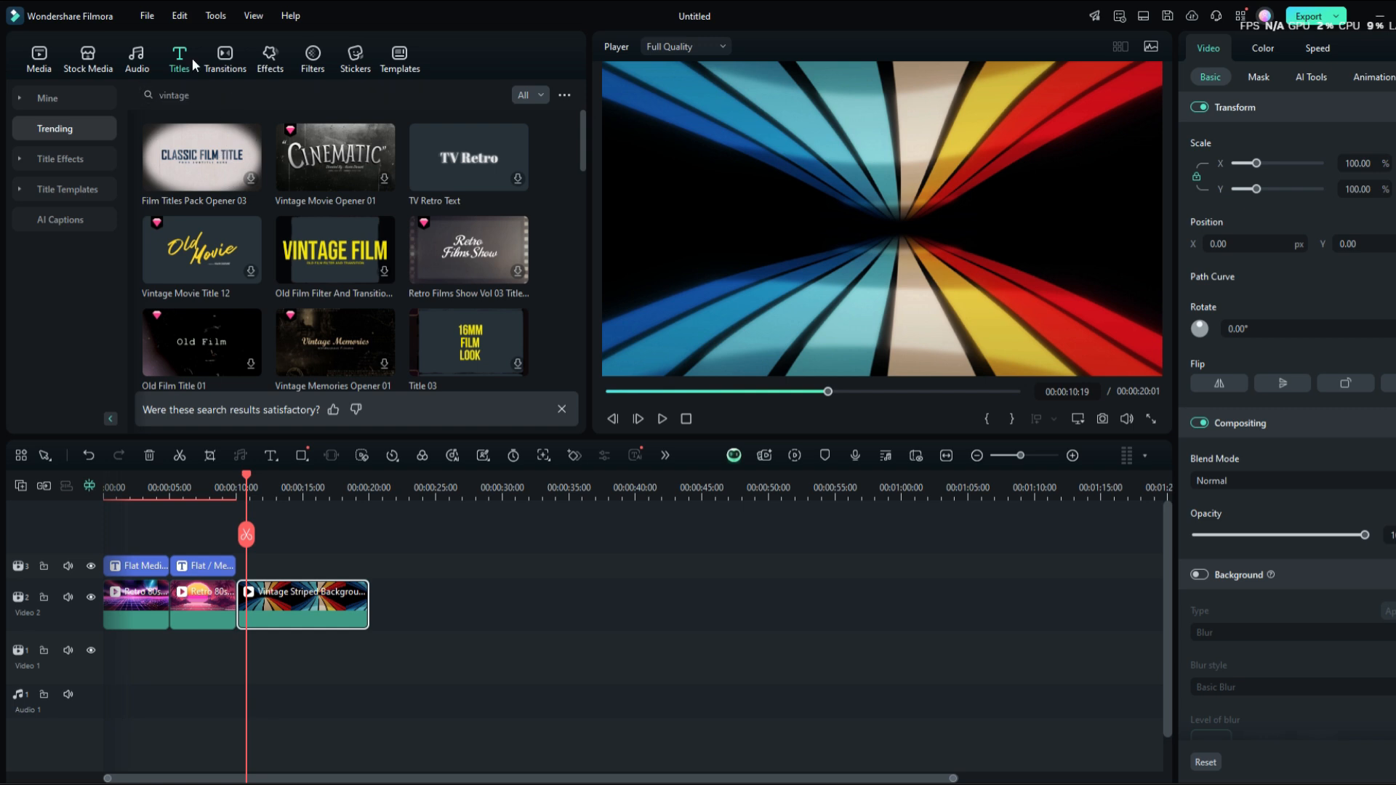
{"action": "scroll", "coordinate": [240, 173], "scroll_direction": "down", "scroll_amount": 6}
{"action": "scroll", "coordinate": [279, 246], "scroll_direction": "down", "scroll_amount": 1}
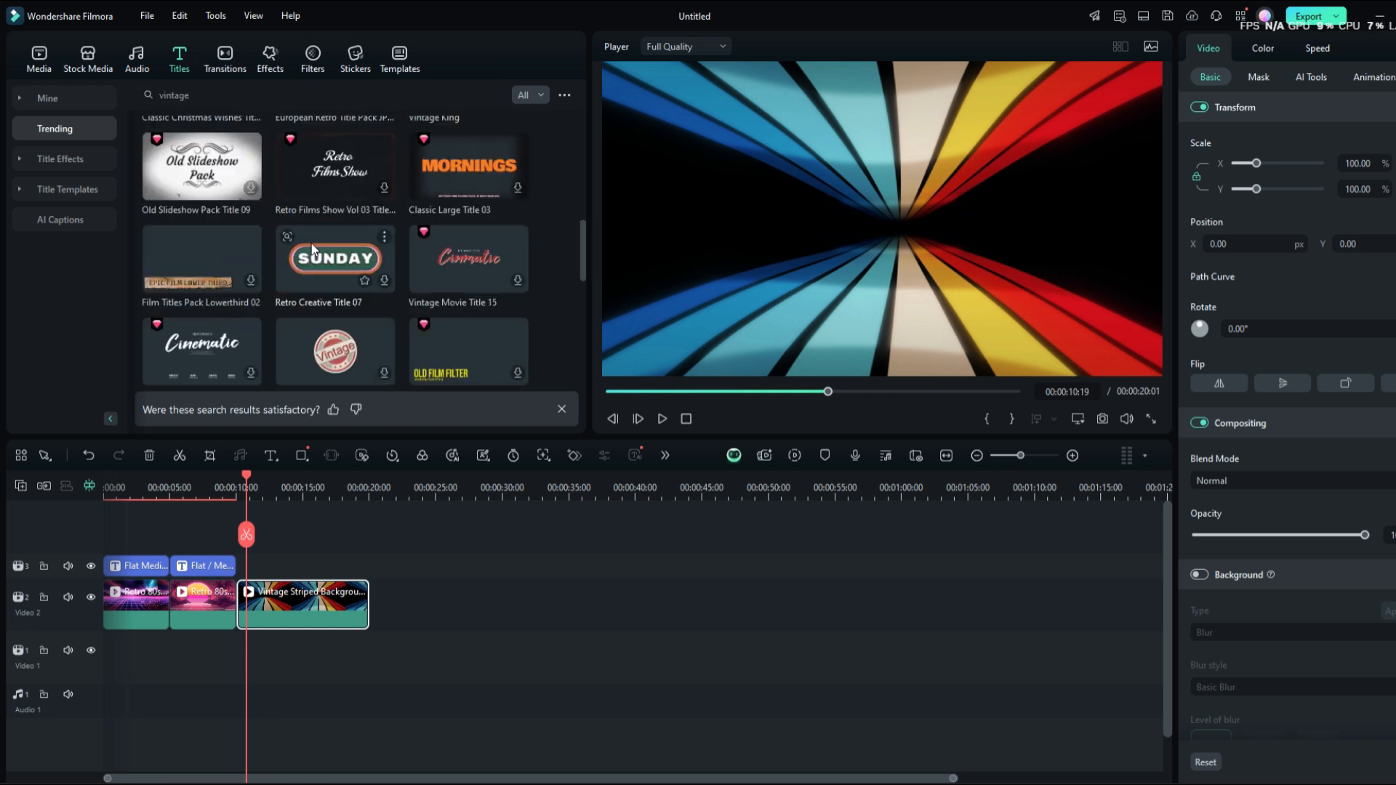
{"action": "scroll", "coordinate": [316, 248], "scroll_direction": "down", "scroll_amount": 2}
{"action": "scroll", "coordinate": [316, 247], "scroll_direction": "up", "scroll_amount": 2}
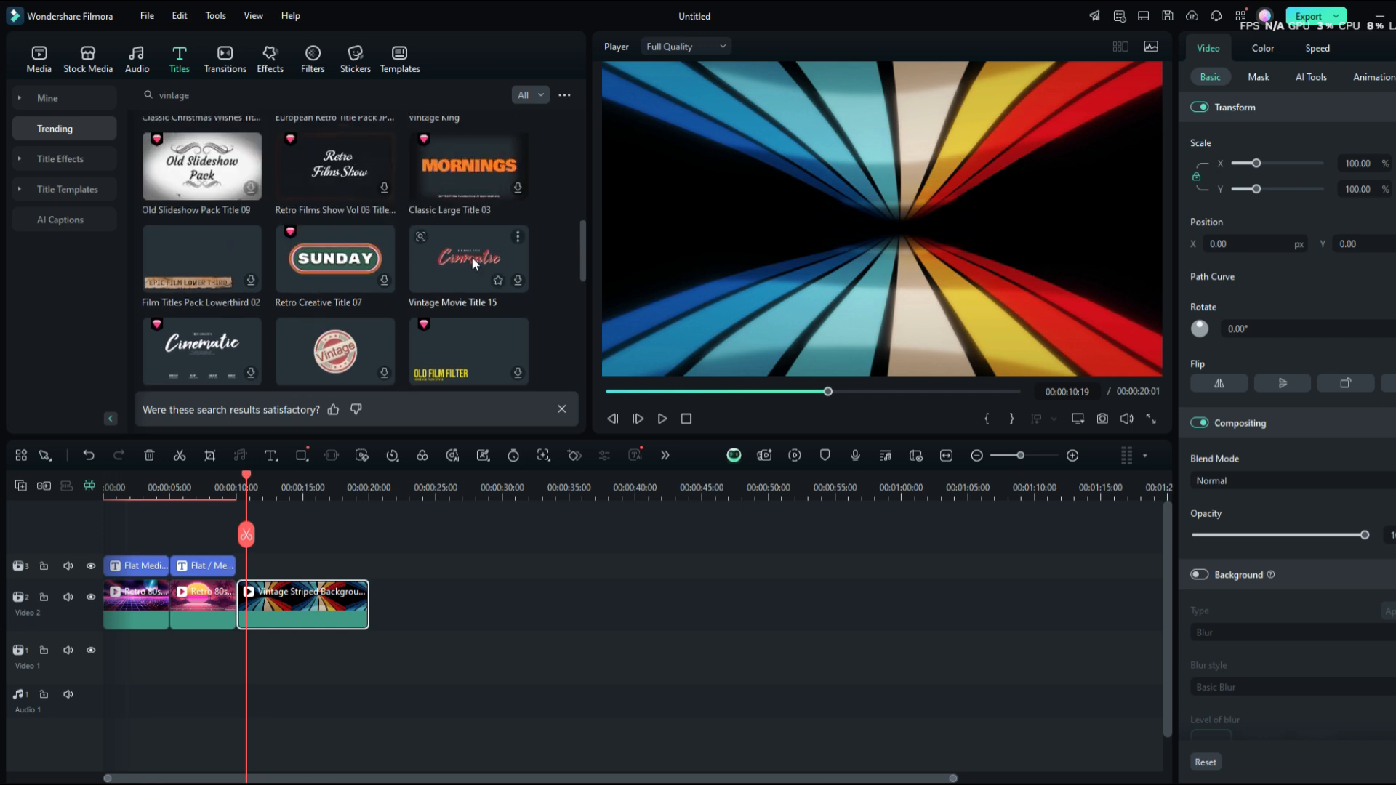
{"action": "left_click_drag", "start_coordinate": [467, 248], "coordinate": [244, 572]}
{"action": "left_click_drag", "start_coordinate": [369, 603], "coordinate": [301, 603]}
- Change the third title's main text to "Flat Media" and clear the small subtitle text in Layer 02
{"action": "left_click", "coordinate": [273, 566]}
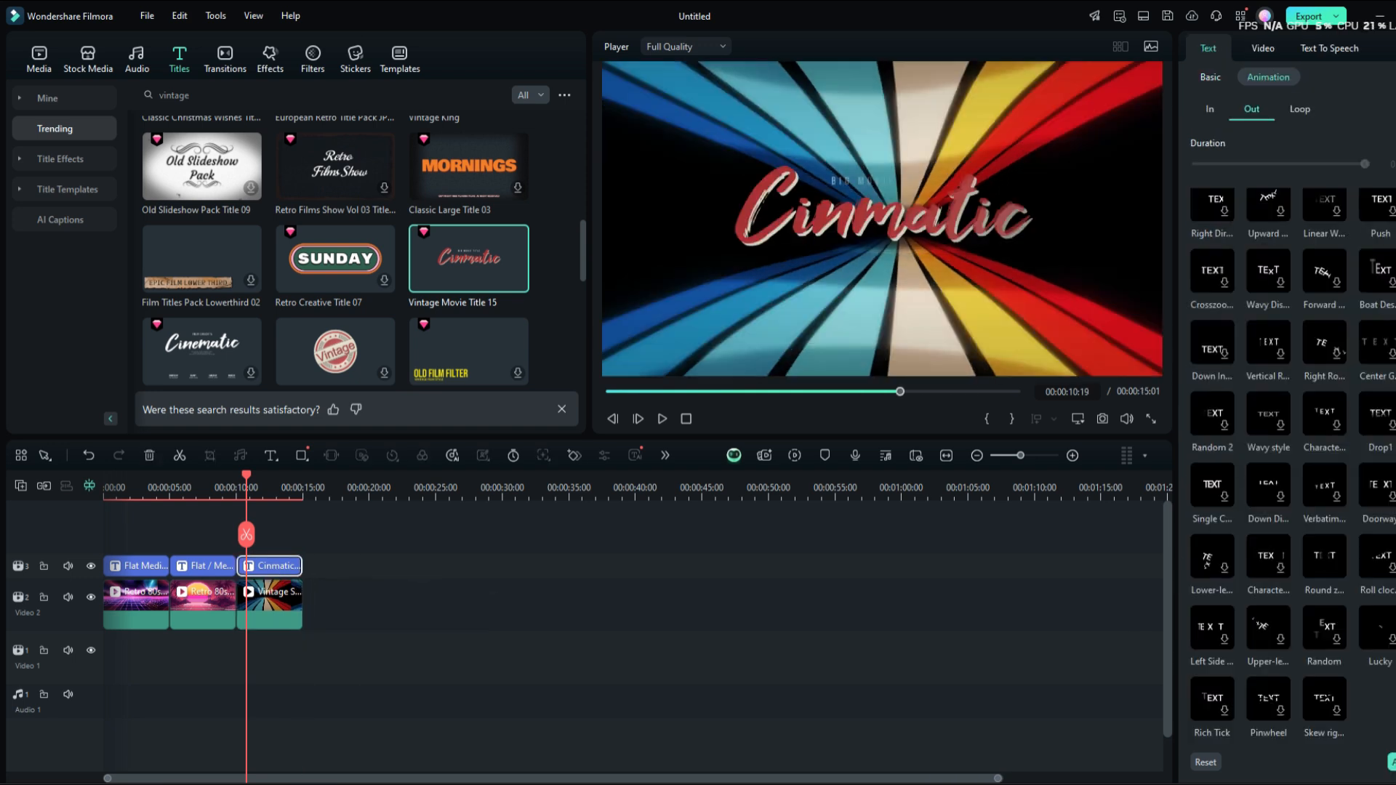
{"action": "left_click", "coordinate": [1210, 77]}
{"action": "double_click", "coordinate": [1190, 209]}
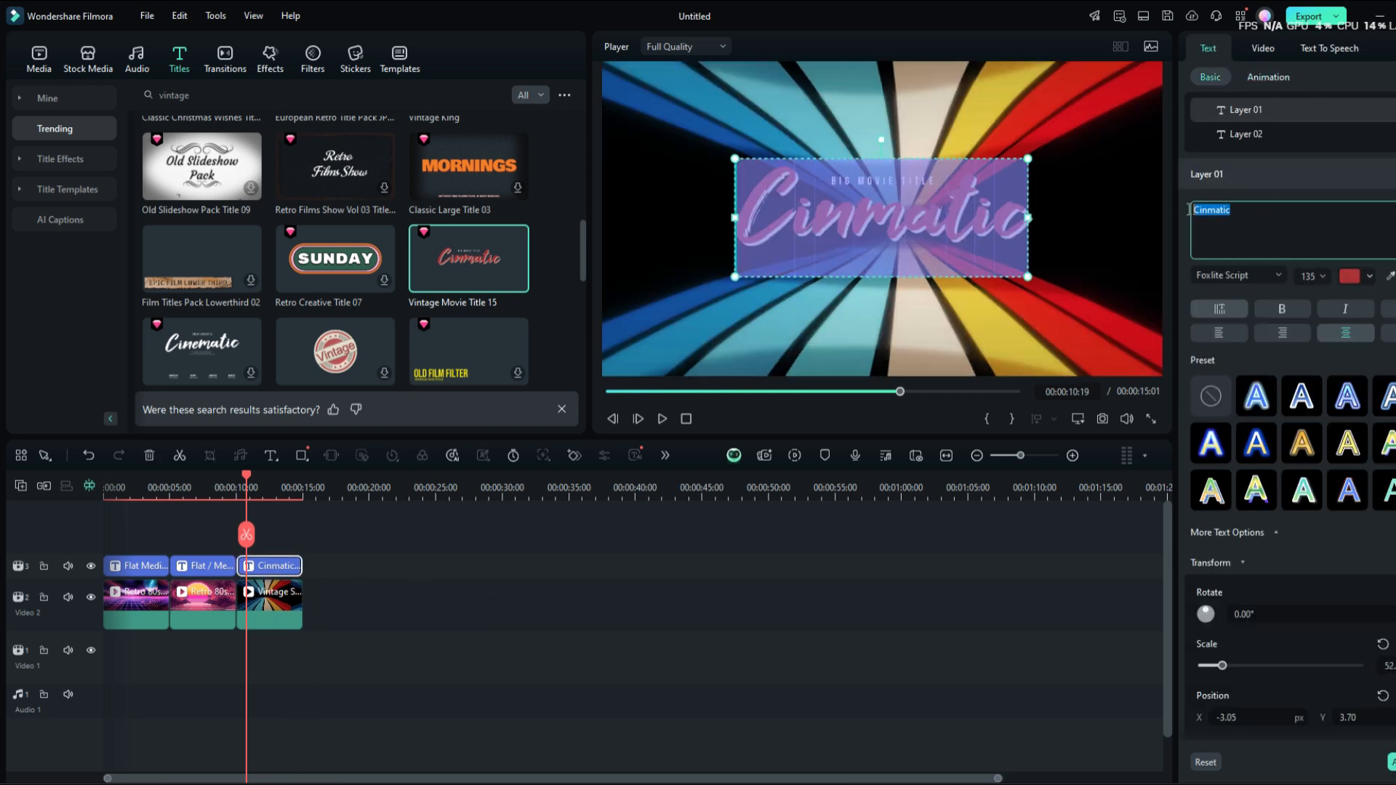
{"action": "type", "text": "Flat Media"}
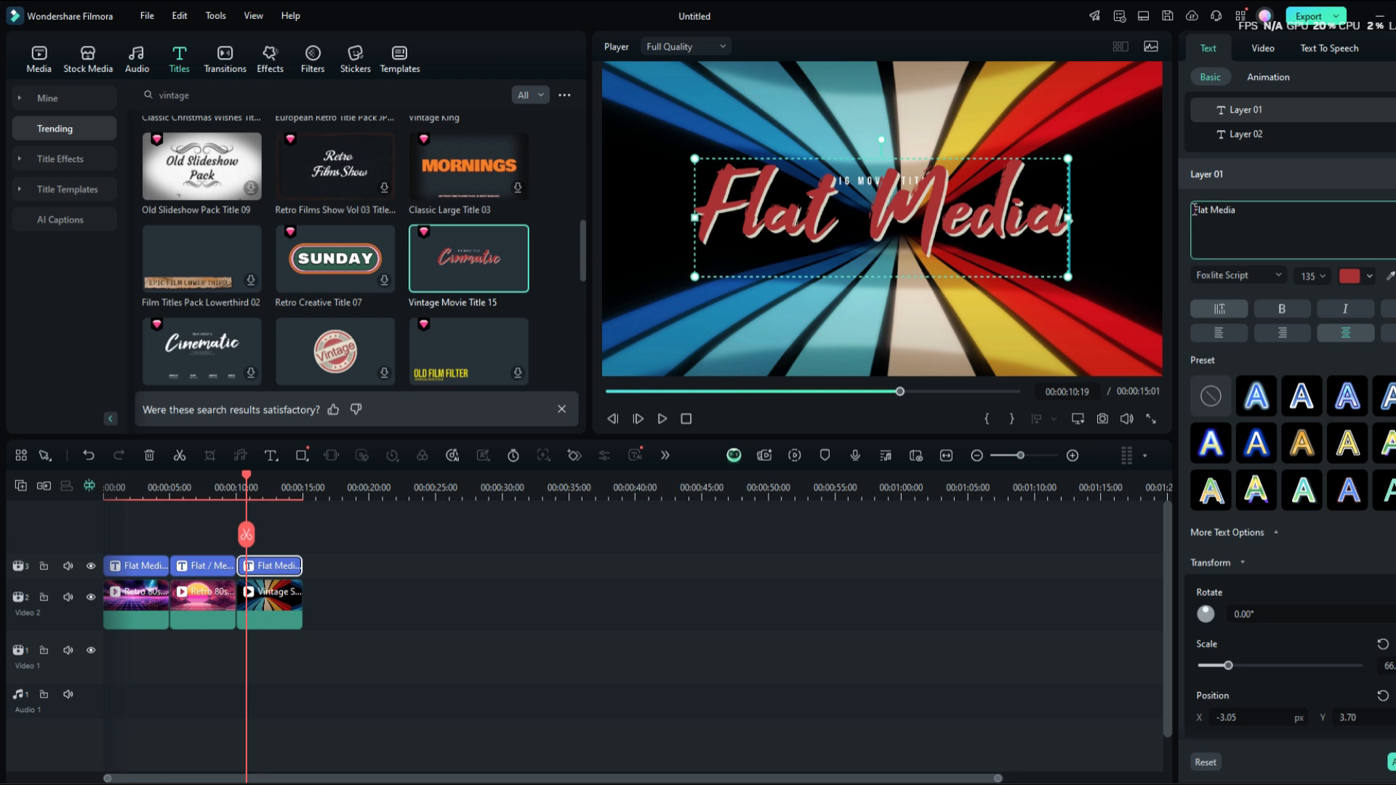
{"action": "left_click", "coordinate": [1246, 134]}
{"action": "left_click_drag", "start_coordinate": [1262, 210], "coordinate": [1206, 208]}
{"action": "key", "text": "BackSpace"}
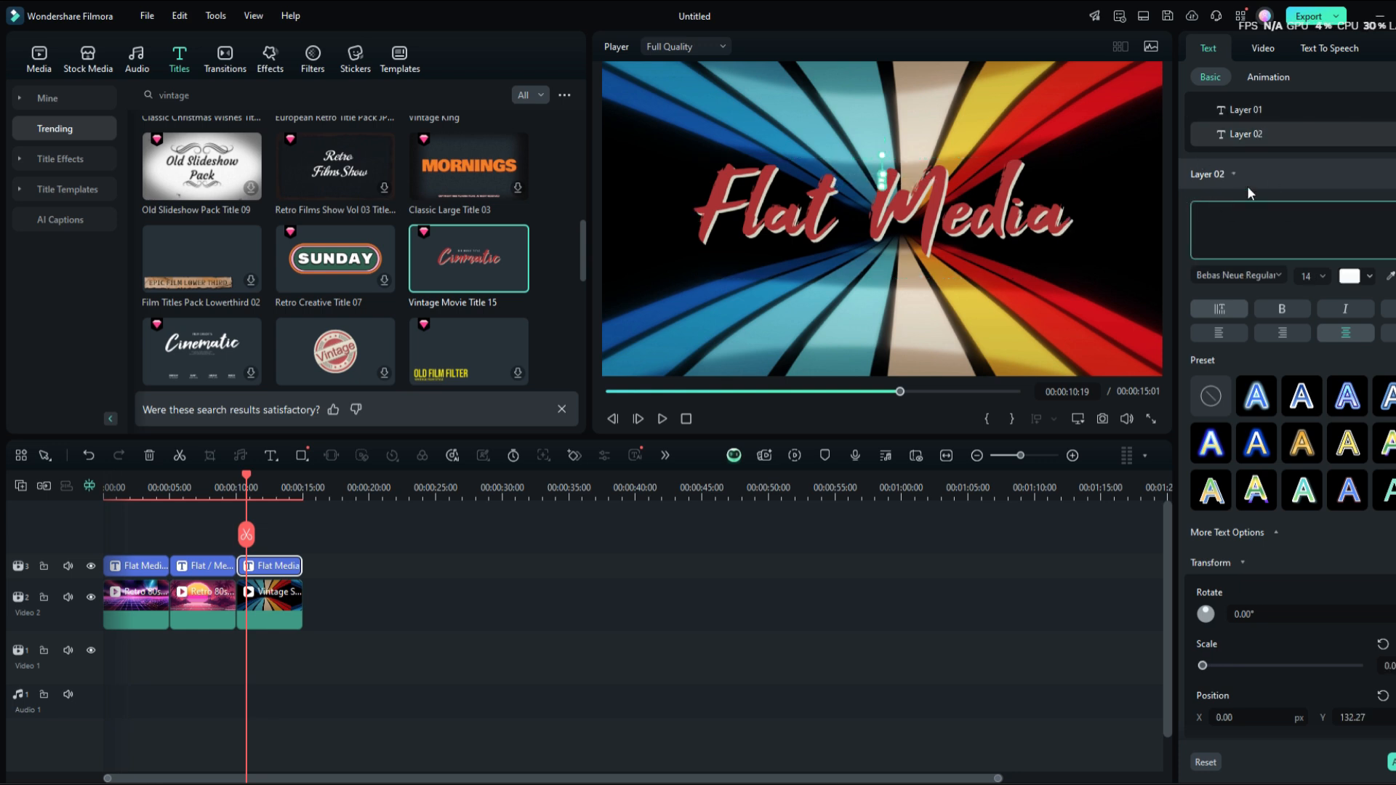
- Shrink the third title's Flat Media text to size 109 centred in the frame, and play back the striped section
{"action": "left_click", "coordinate": [1074, 242]}
{"action": "left_click_drag", "start_coordinate": [1070, 278], "coordinate": [1016, 260]}
{"action": "mouse_move", "coordinate": [964, 208]}
{"action": "left_mouse_down"}
{"action": "mouse_move", "coordinate": [988, 208]}
{"action": "mouse_move", "coordinate": [973, 209]}
{"action": "left_mouse_up"}
{"action": "left_click_drag", "start_coordinate": [1022, 265], "coordinate": [997, 238]}
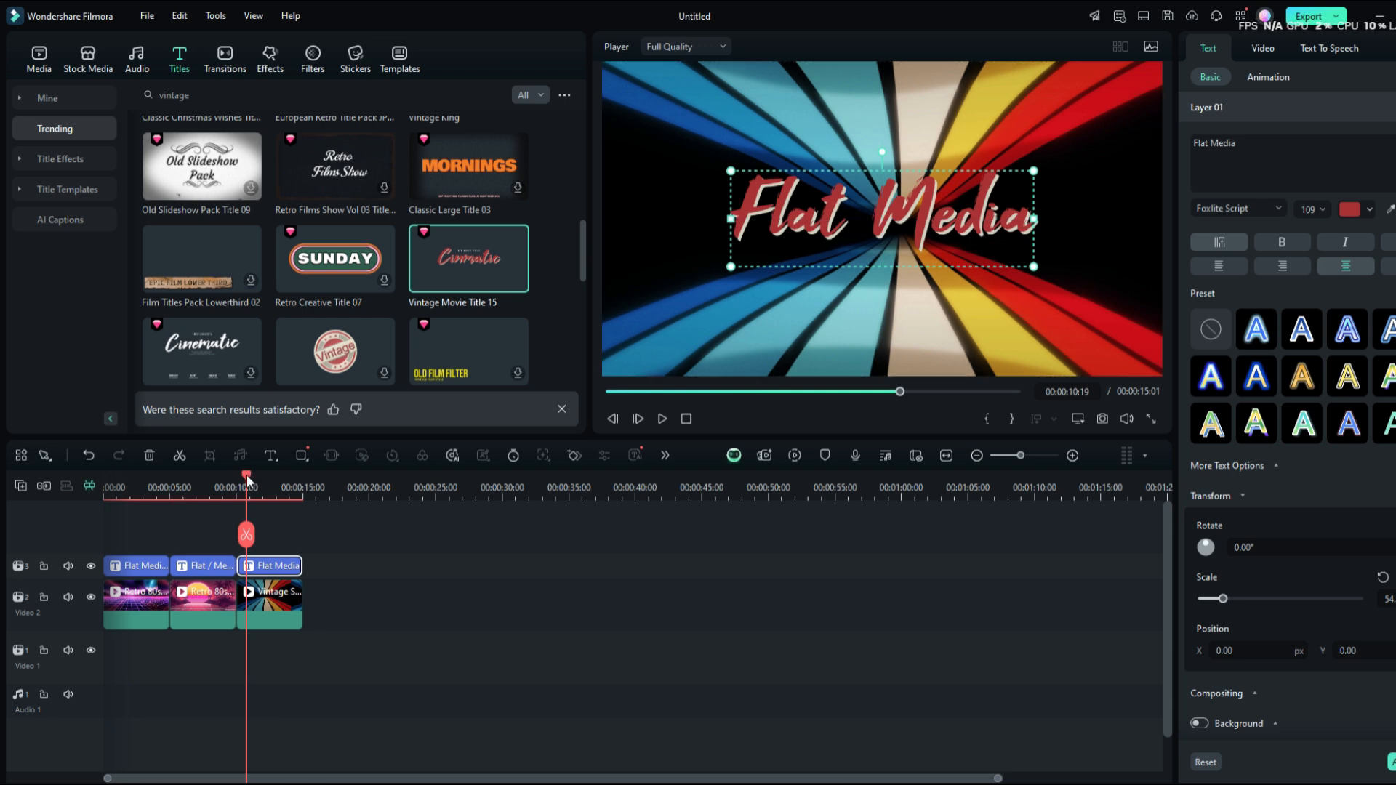
{"action": "left_click_drag", "start_coordinate": [246, 474], "coordinate": [235, 477]}
{"action": "key", "text": "space"}
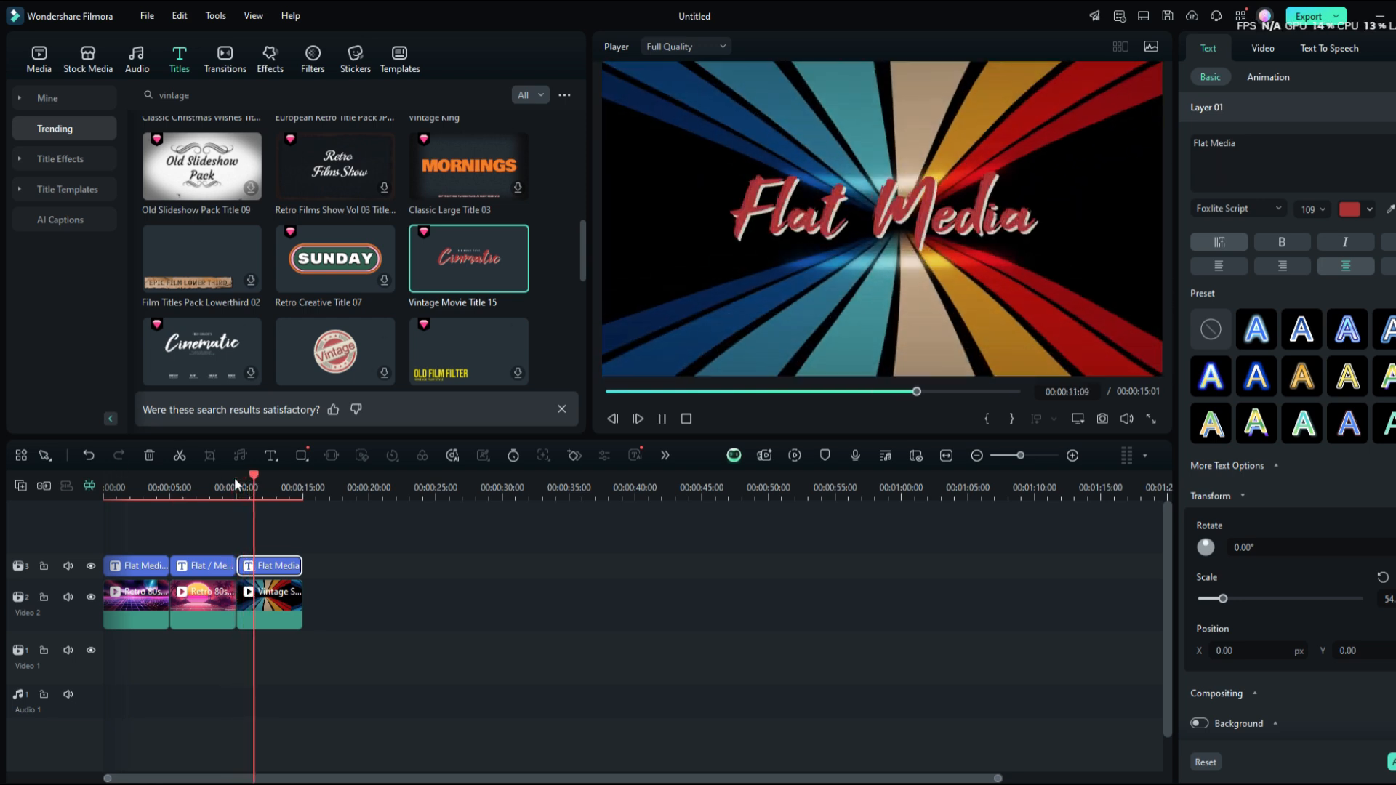
- Apply the Fade Out preset animation to the striped background clip
{"action": "left_click", "coordinate": [291, 594]}
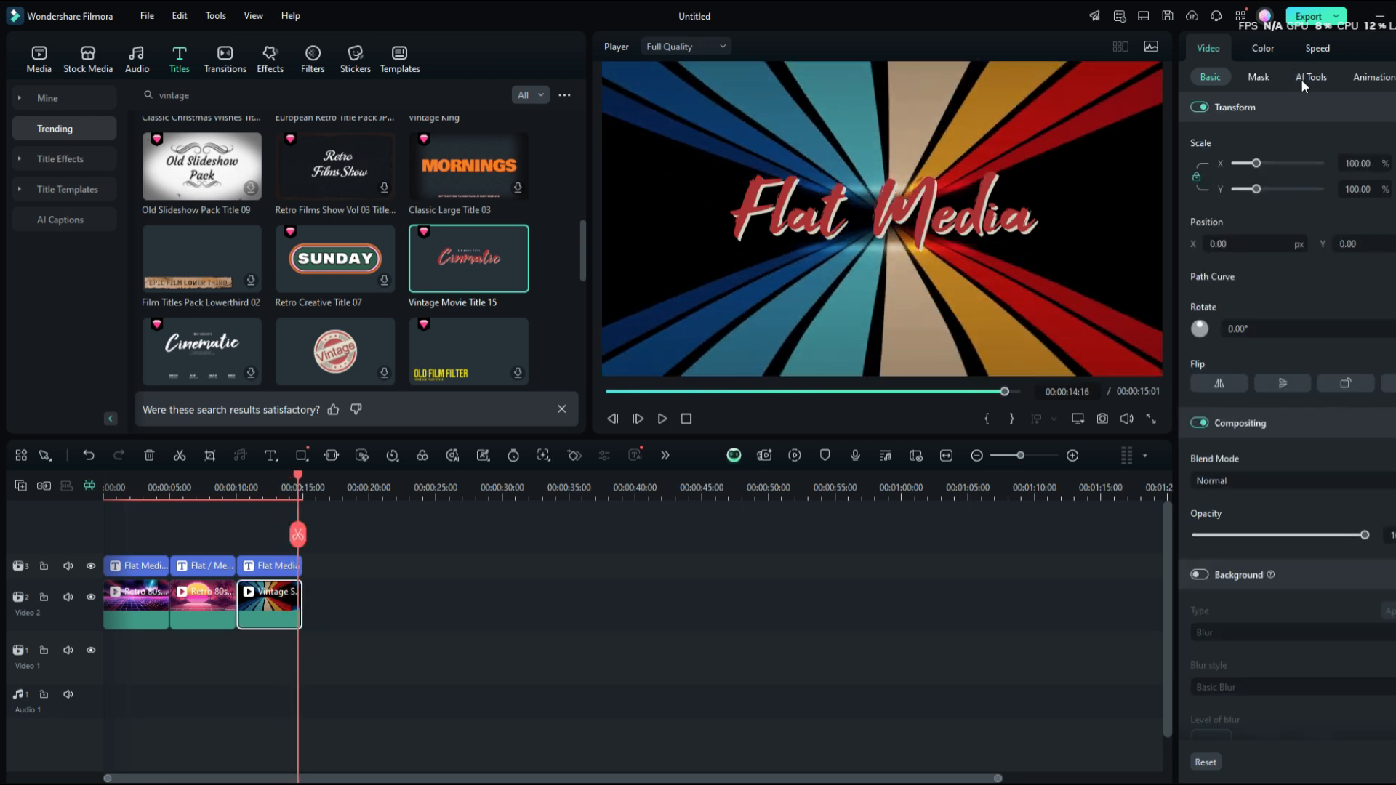
{"action": "left_click", "coordinate": [1374, 79]}
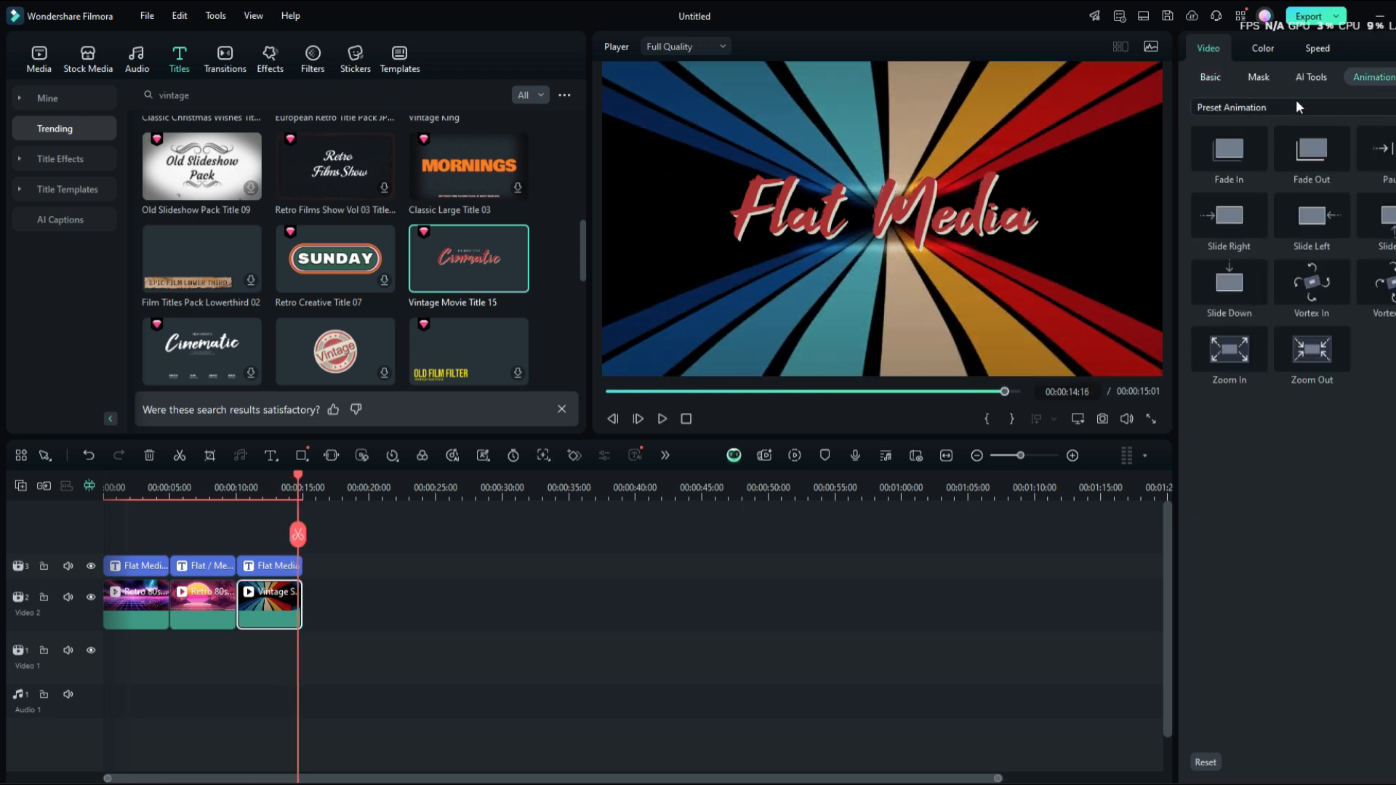
{"action": "left_click", "coordinate": [1307, 137]}
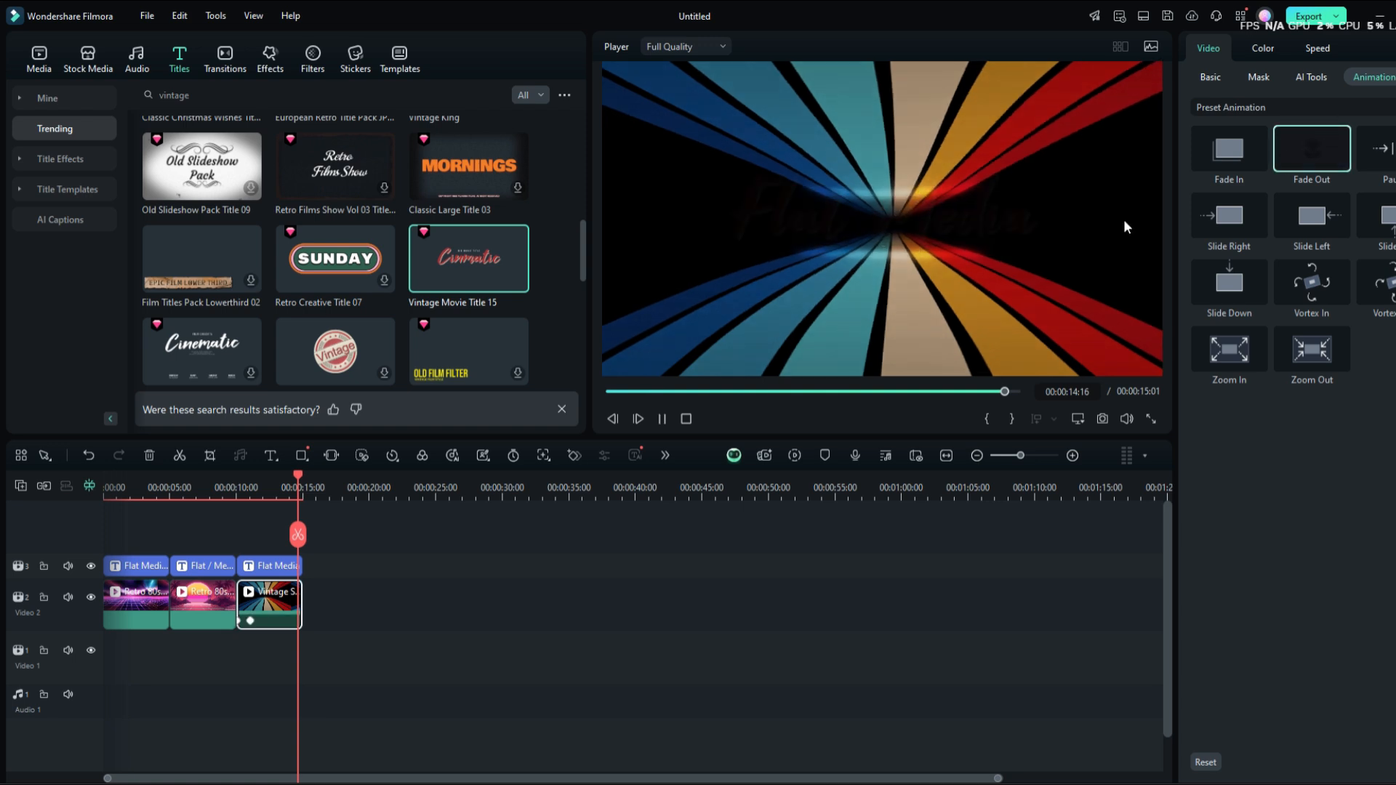
- Move the striped clip's fade keyframes so the fade starts at about 14 seconds and finishes at the clip's end
{"action": "left_click_drag", "start_coordinate": [298, 477], "coordinate": [250, 482]}
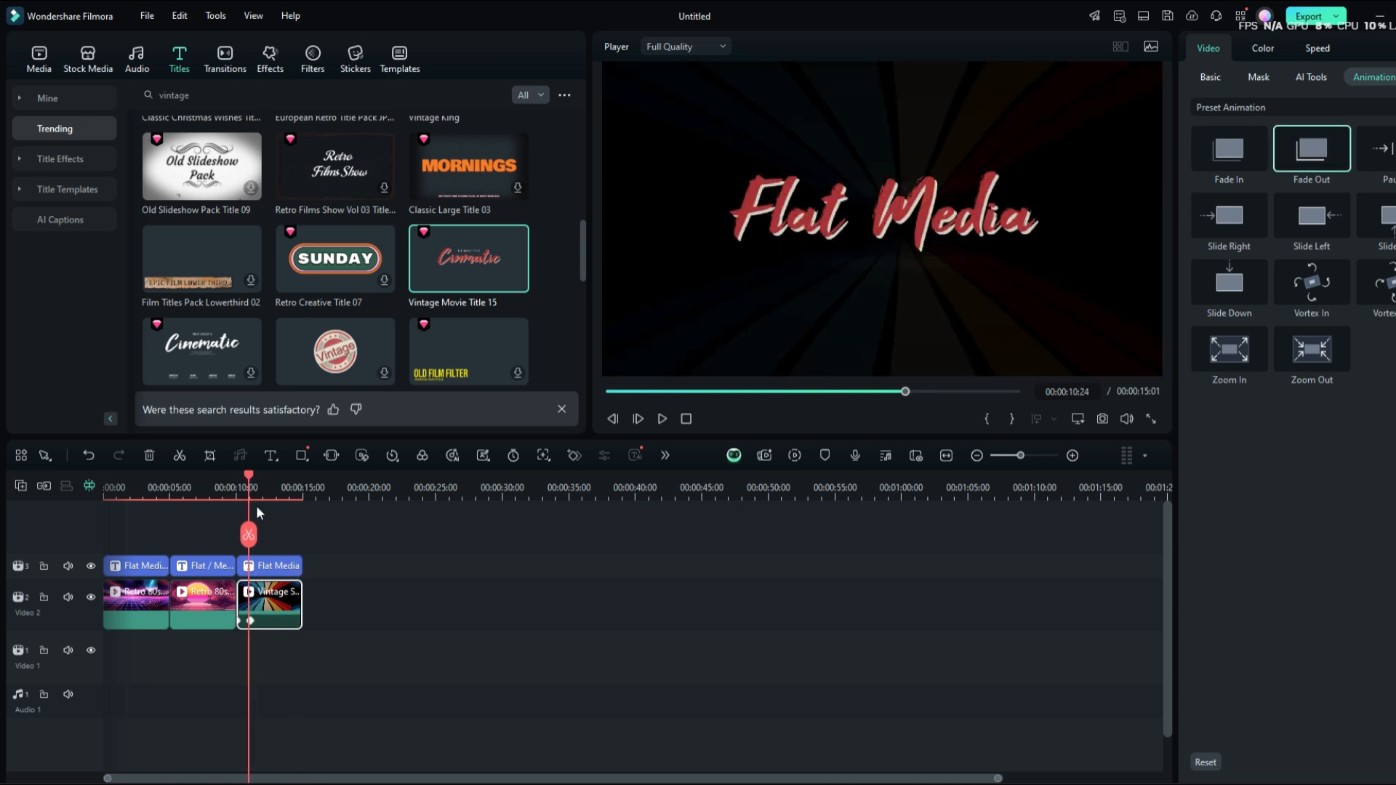
{"action": "left_click_drag", "start_coordinate": [249, 620], "coordinate": [287, 613]}
{"action": "mouse_move", "coordinate": [282, 482]}
{"action": "left_mouse_down"}
{"action": "mouse_move", "coordinate": [296, 483]}
{"action": "mouse_move", "coordinate": [237, 468]}
{"action": "mouse_move", "coordinate": [291, 460]}
{"action": "left_mouse_up"}
{"action": "left_click", "coordinate": [286, 621]}
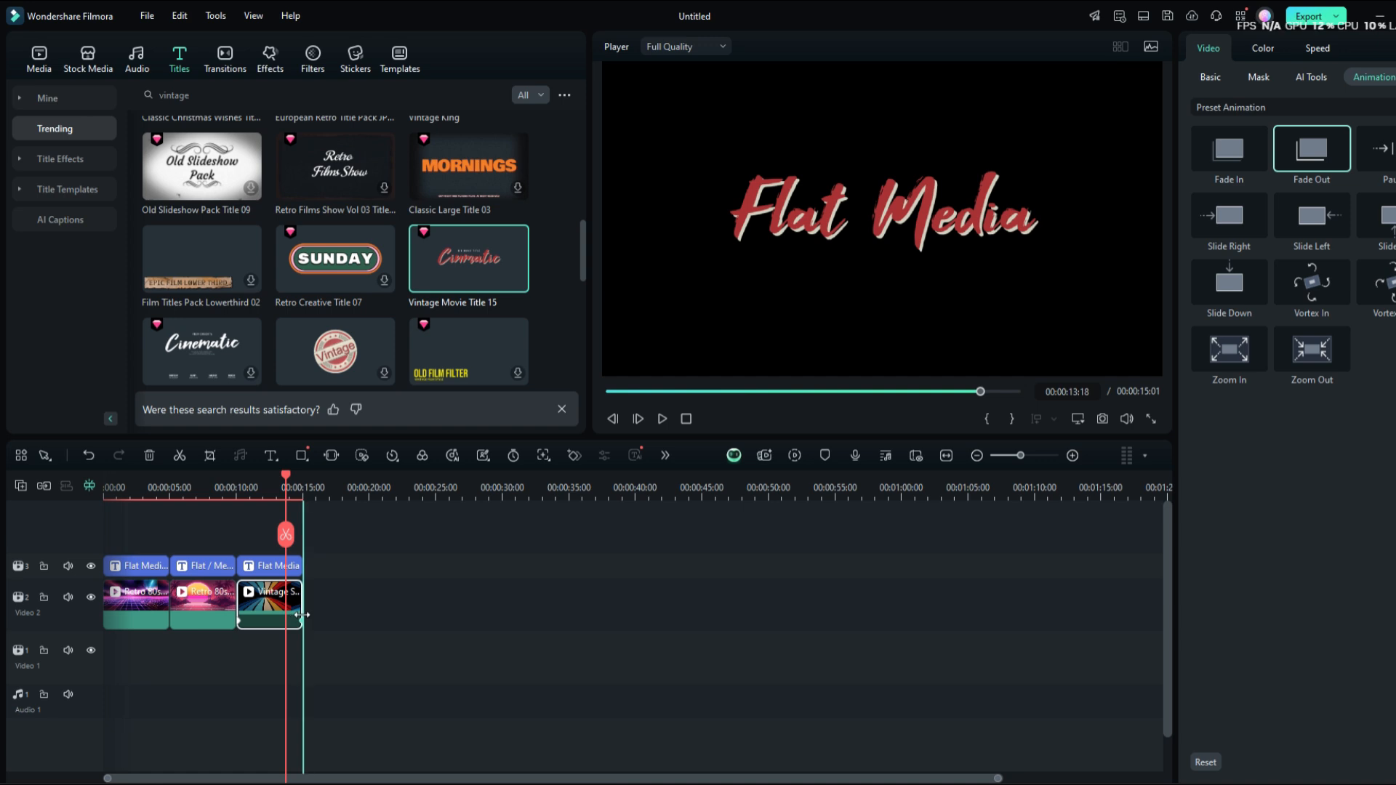
{"action": "left_click", "coordinate": [302, 615]}
{"action": "left_click", "coordinate": [240, 625]}
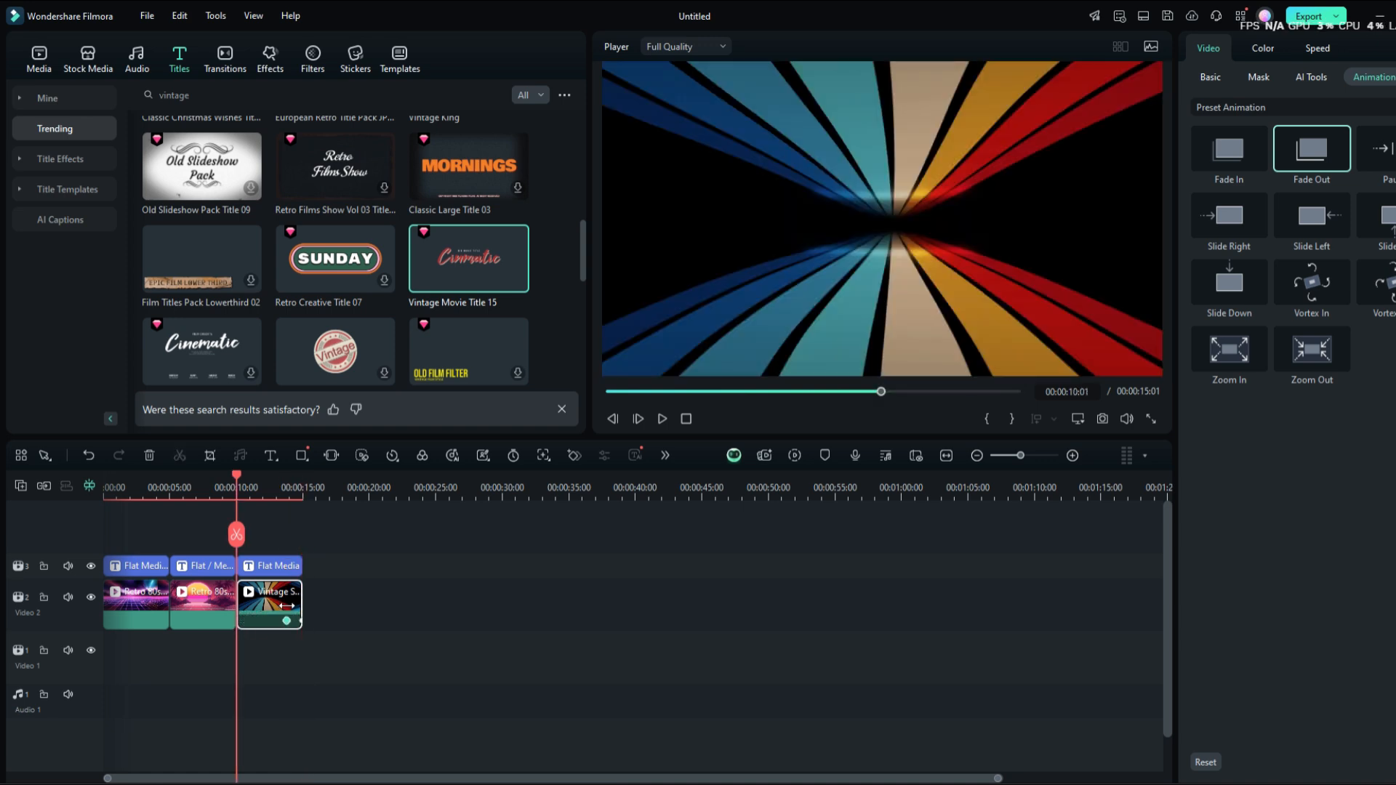
{"action": "mouse_move", "coordinate": [291, 480]}
{"action": "left_mouse_down"}
{"action": "mouse_move", "coordinate": [237, 477]}
{"action": "mouse_move", "coordinate": [299, 469]}
{"action": "mouse_move", "coordinate": [290, 483]}
{"action": "left_mouse_up"}
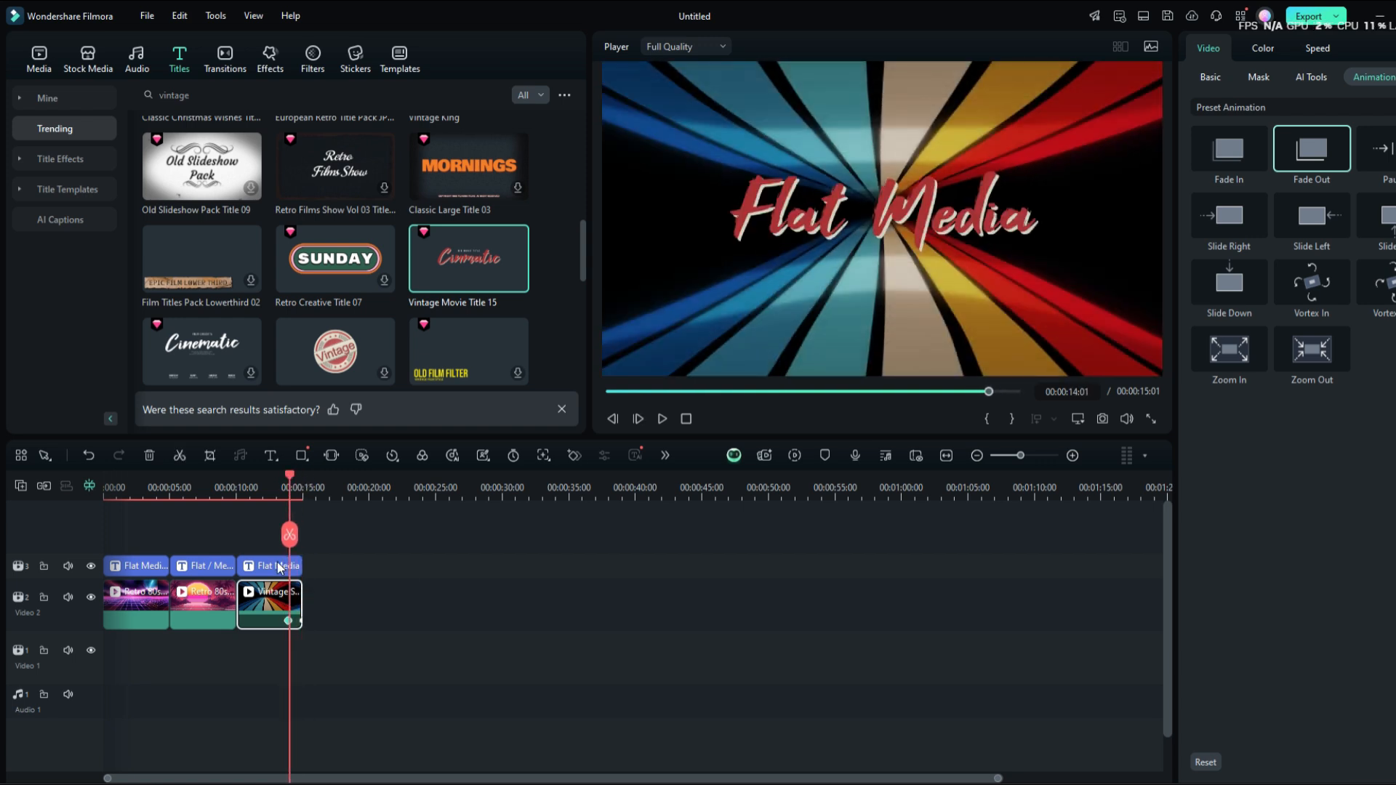
- Apply the "Characte..." Out text animation beside Wavy style to the third title and shorten its duration
{"action": "left_click", "coordinate": [273, 566]}
{"action": "left_click", "coordinate": [1268, 77]}
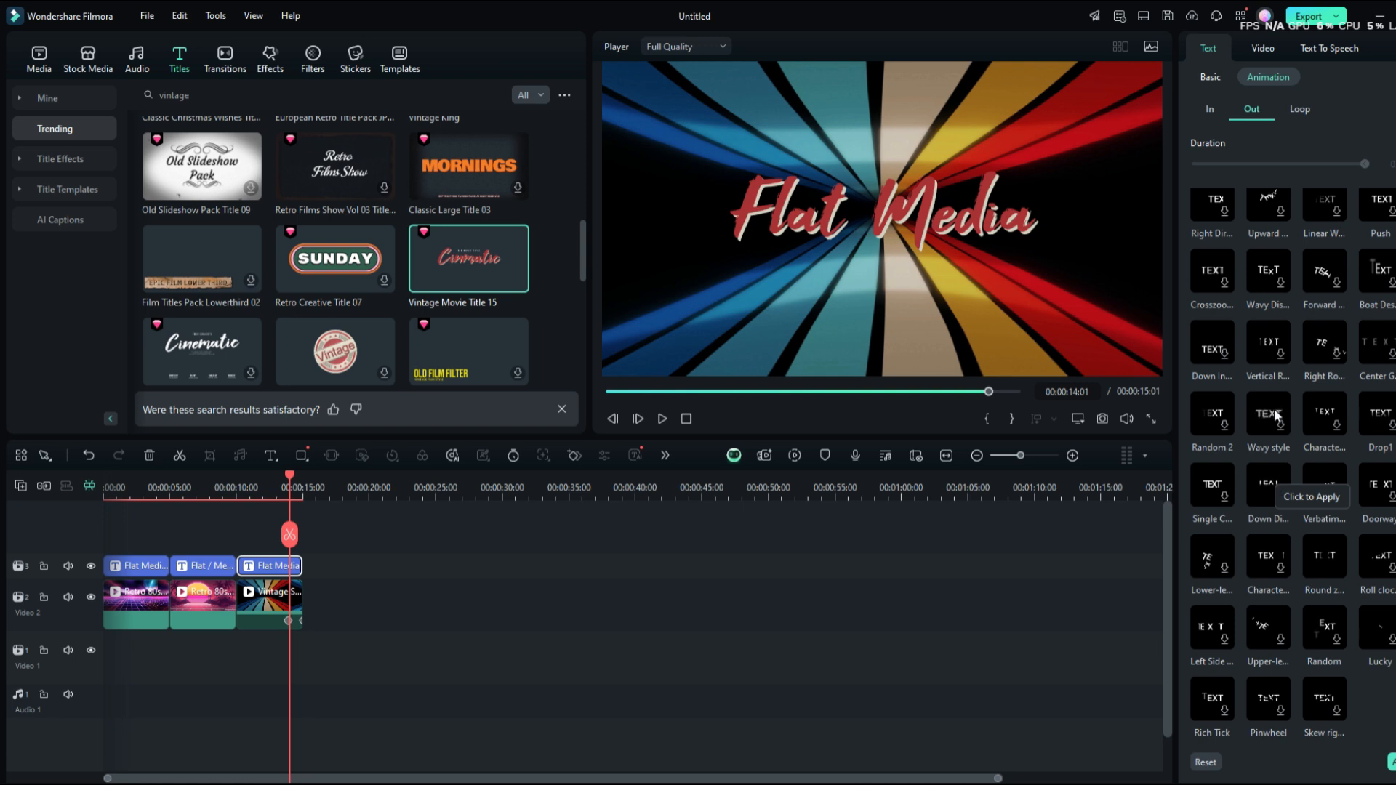
{"action": "left_click", "coordinate": [1323, 419]}
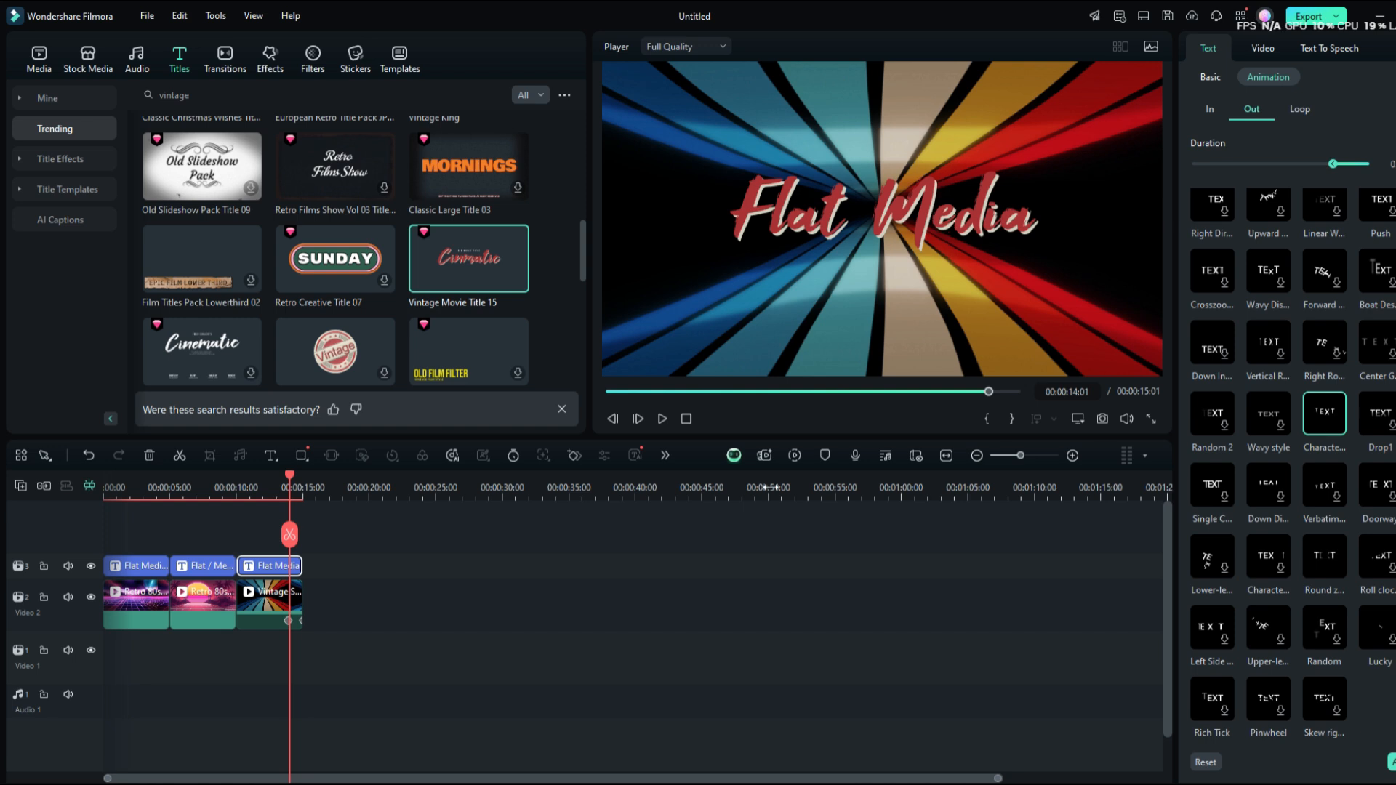
{"action": "left_click", "coordinate": [286, 474]}
{"action": "left_click_drag", "start_coordinate": [285, 472], "coordinate": [286, 473]}
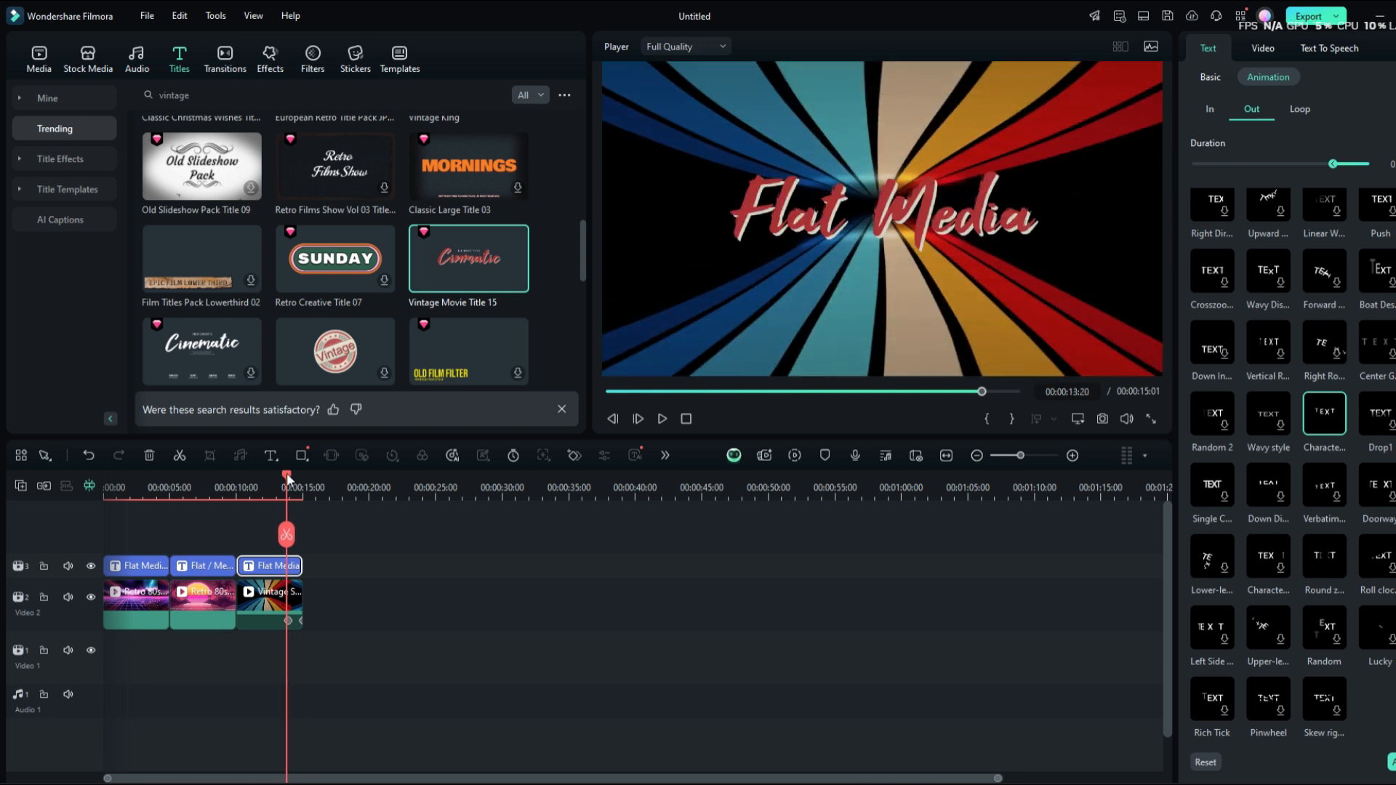
{"action": "left_click_drag", "start_coordinate": [1334, 164], "coordinate": [1347, 164]}
- Play back the third title's section and the whole intro from the beginning
{"action": "left_click_drag", "start_coordinate": [286, 479], "coordinate": [233, 482]}
{"action": "key", "text": "space"}
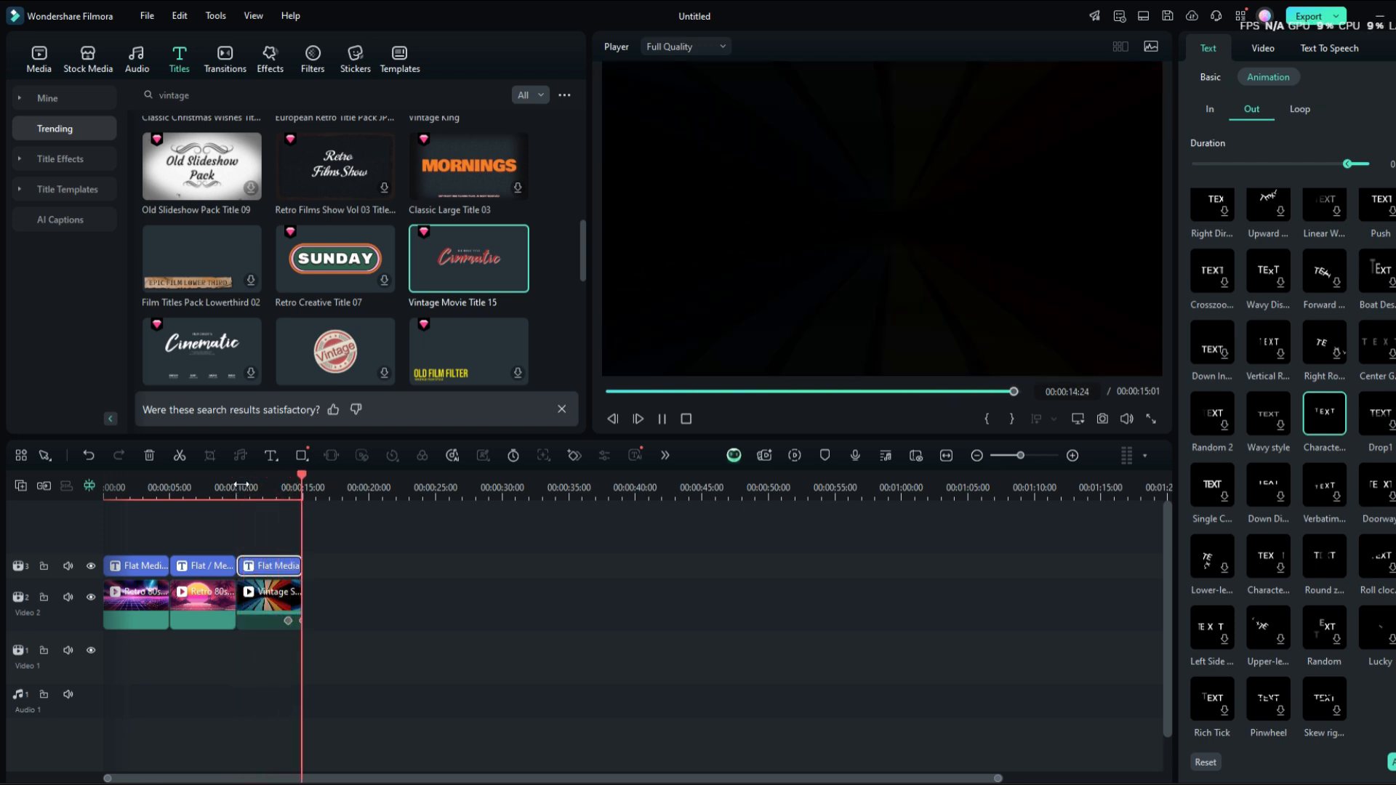
{"action": "left_click_drag", "start_coordinate": [304, 477], "coordinate": [29, 483]}
{"action": "key", "text": "space"}
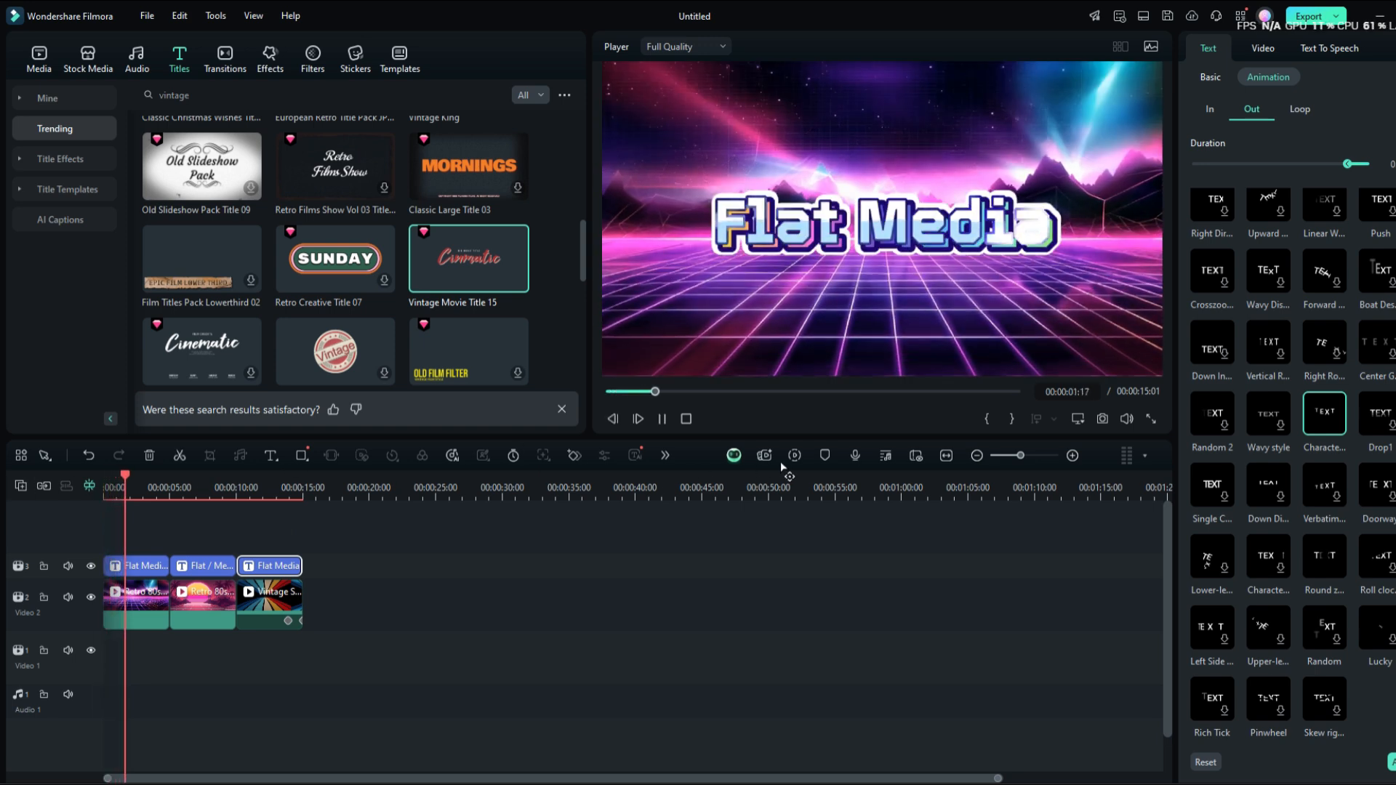
- Apply the "Characte..." Out text animation beside "Leap Do..." to the first title and play it back from the start
{"action": "left_click", "coordinate": [156, 566]}
{"action": "scroll", "coordinate": [1303, 250], "scroll_direction": "up", "scroll_amount": 1}
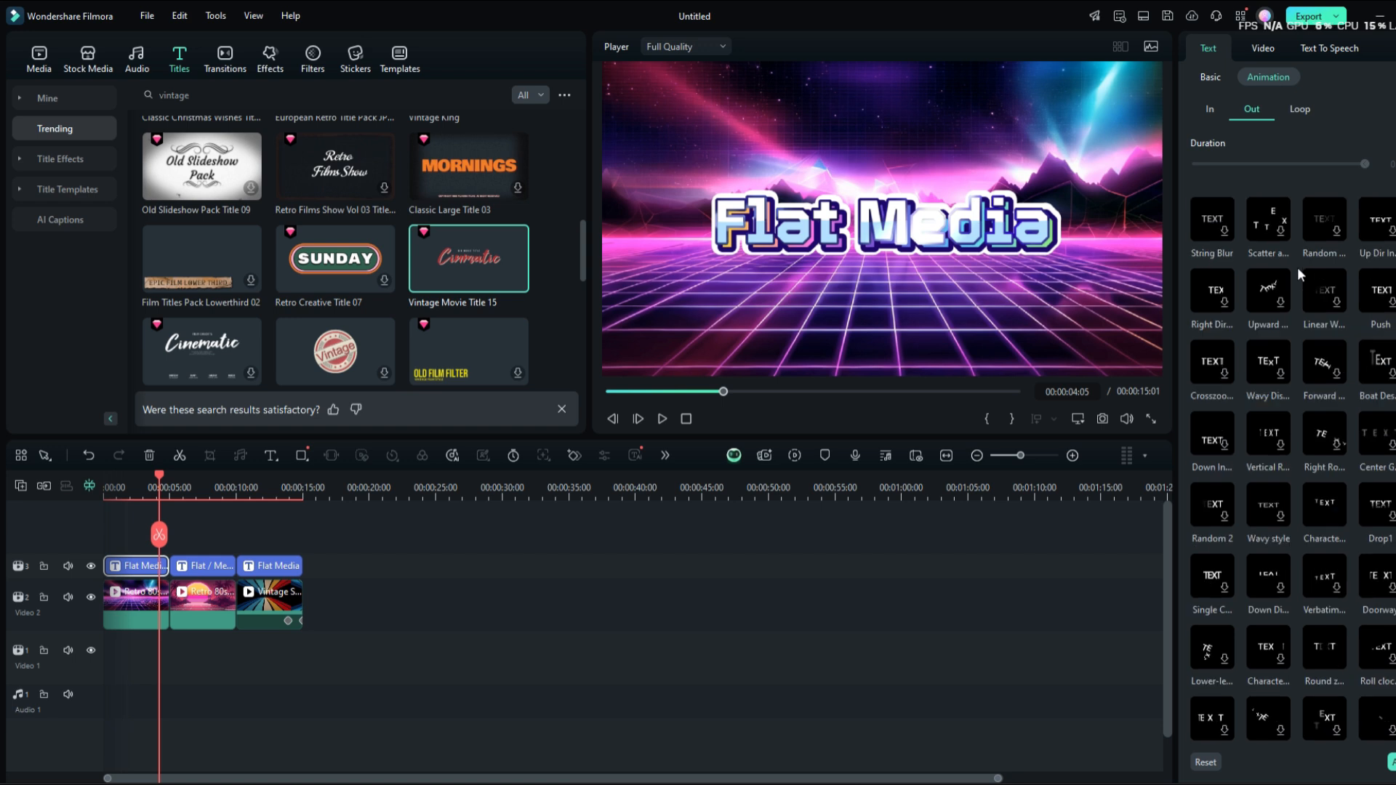
{"action": "scroll", "coordinate": [1265, 278], "scroll_direction": "up", "scroll_amount": 4}
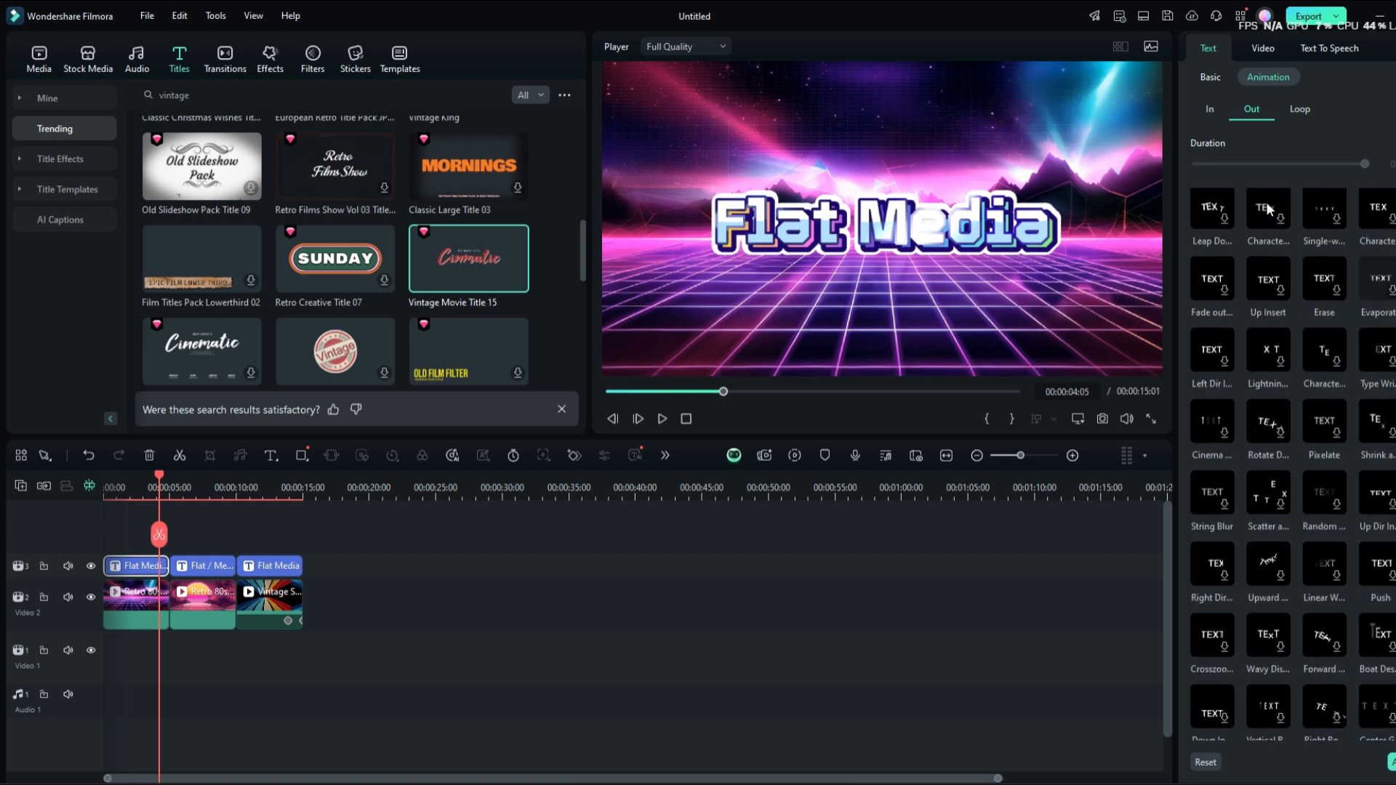
{"action": "left_click", "coordinate": [1267, 200]}
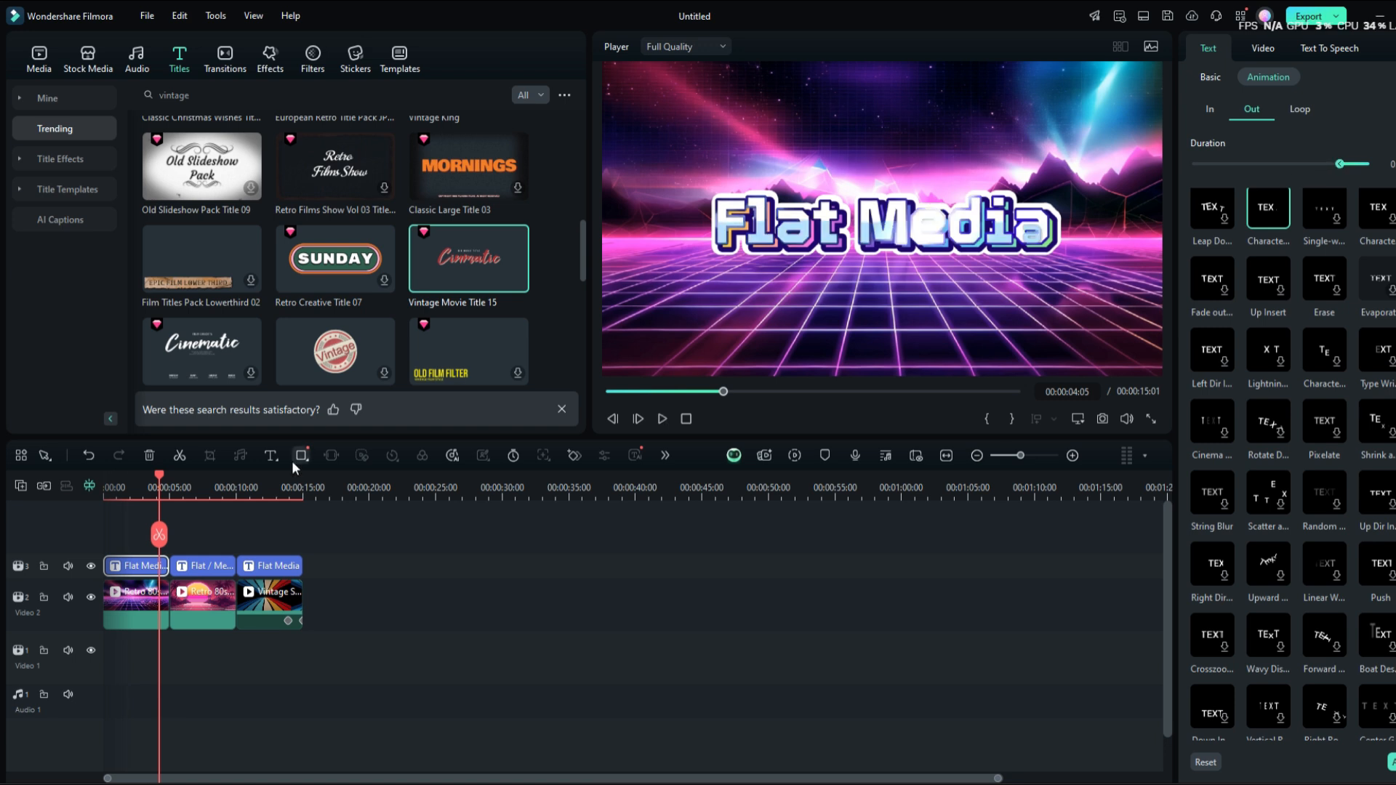
{"action": "left_click_drag", "start_coordinate": [156, 482], "coordinate": [93, 472]}
{"action": "key", "text": "space"}
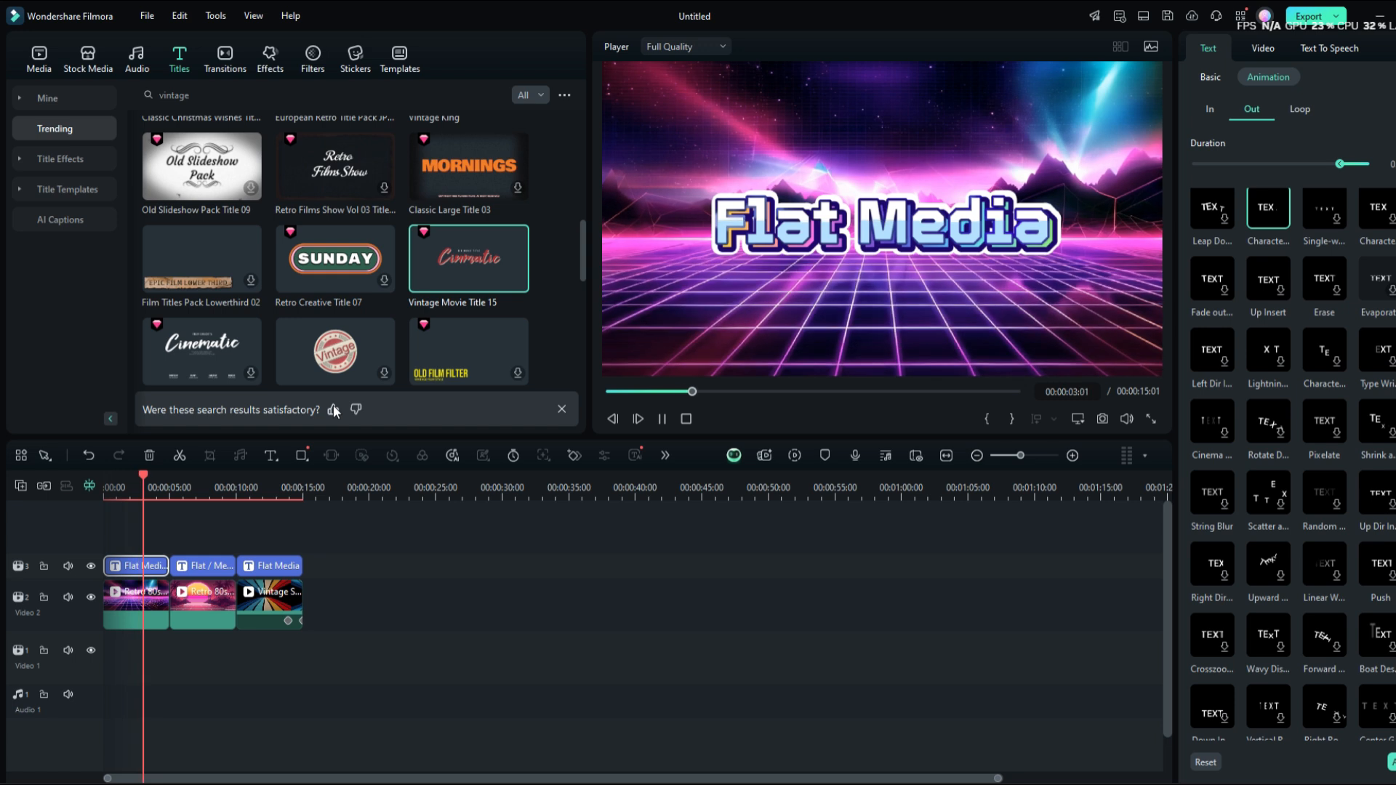
{"action": "key", "text": "space"}
- Compare the Out text animation settings of Layer 02 and Layer 01 in the first title
{"action": "left_click", "coordinate": [1216, 73]}
{"action": "left_click", "coordinate": [1248, 135]}
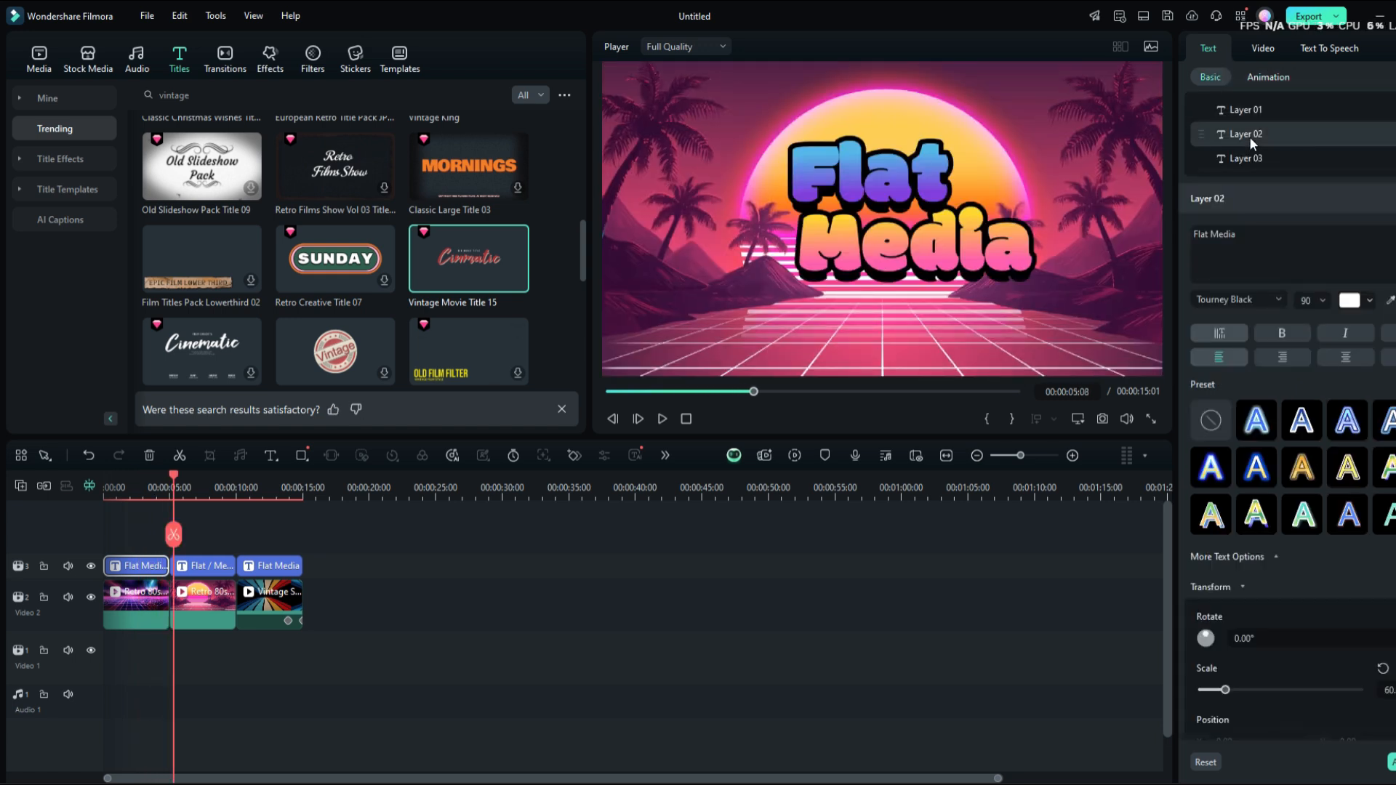
{"action": "left_click_drag", "start_coordinate": [174, 480], "coordinate": [136, 480]}
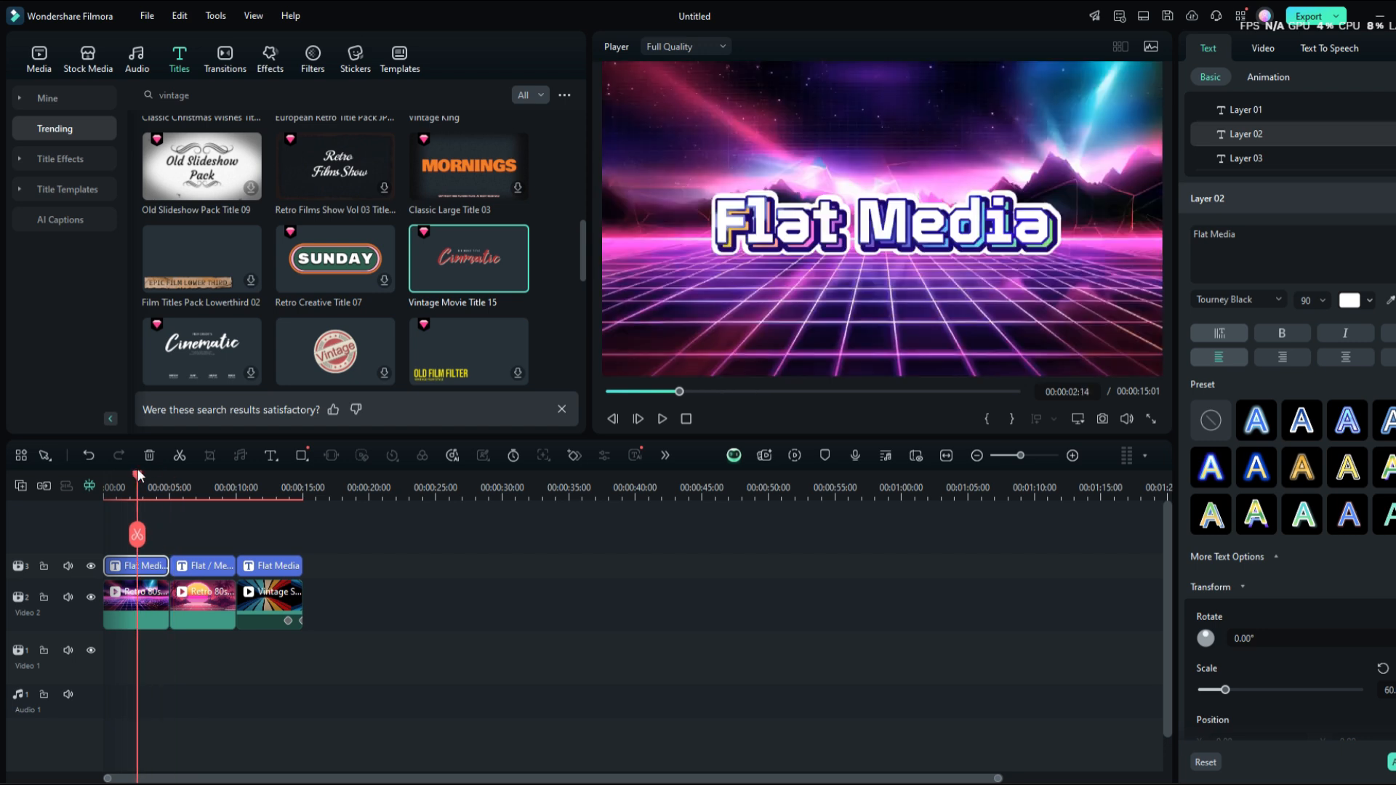
{"action": "left_click", "coordinate": [1271, 77]}
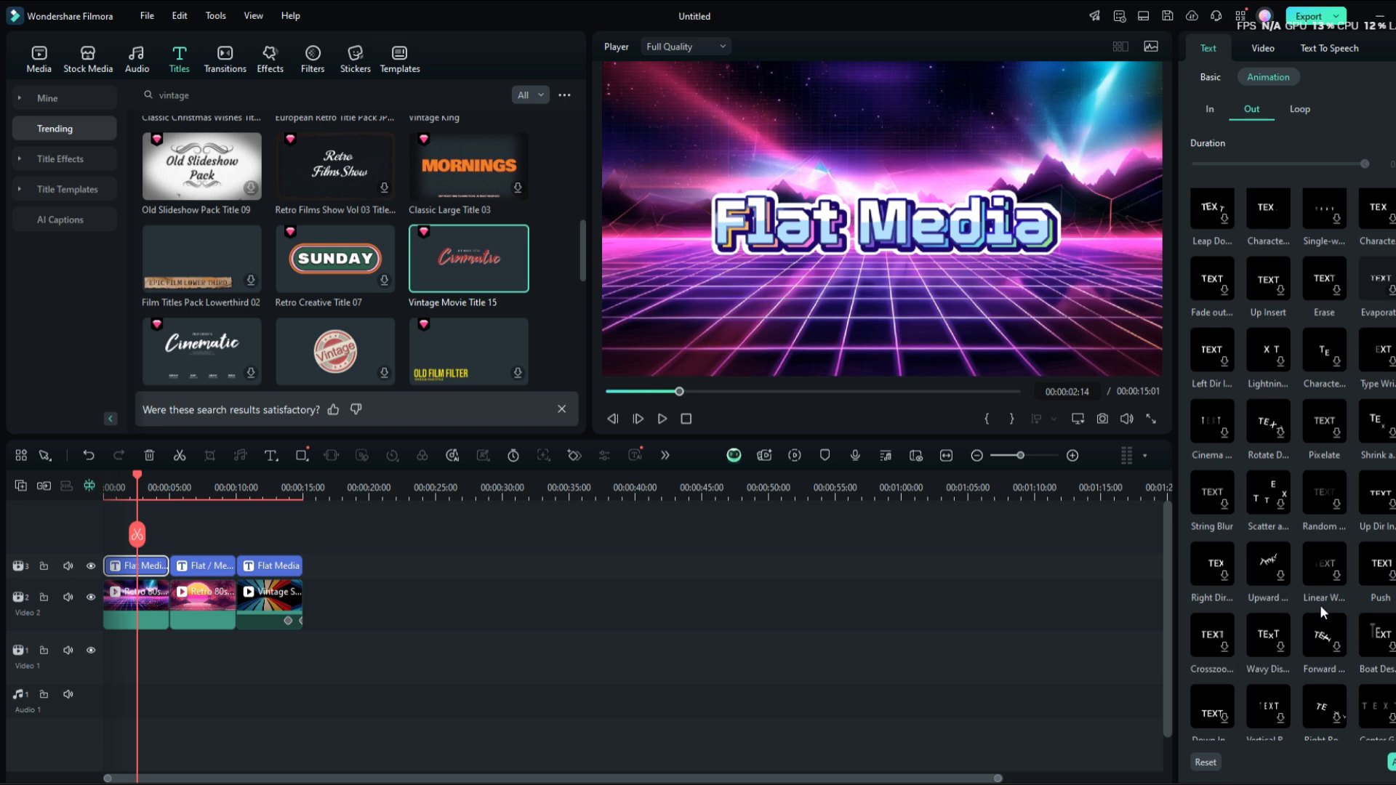
{"action": "left_click", "coordinate": [1199, 57]}
{"action": "left_click", "coordinate": [1264, 73]}
{"action": "scroll", "coordinate": [1299, 433], "scroll_direction": "down", "scroll_amount": 2}
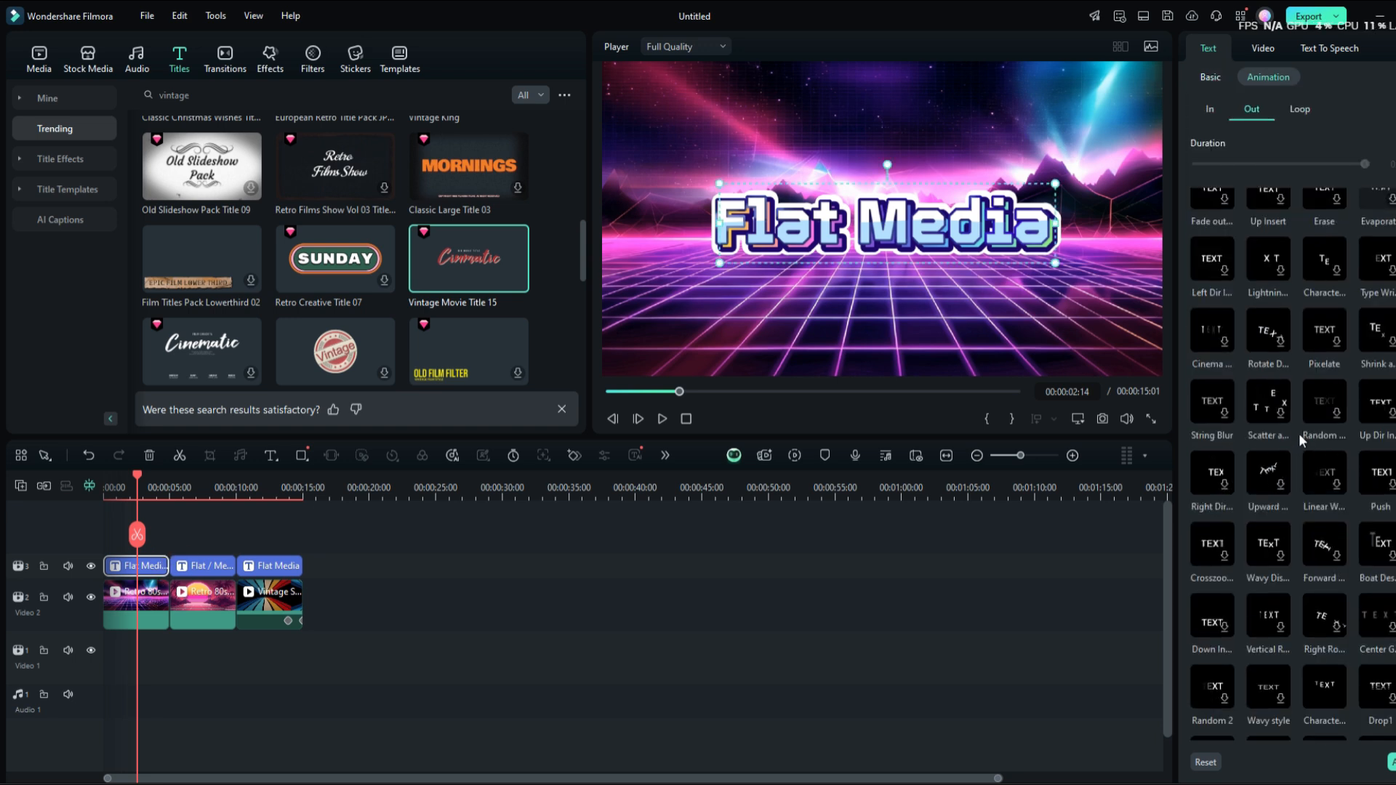
{"action": "scroll", "coordinate": [1299, 433], "scroll_direction": "up", "scroll_amount": 2}
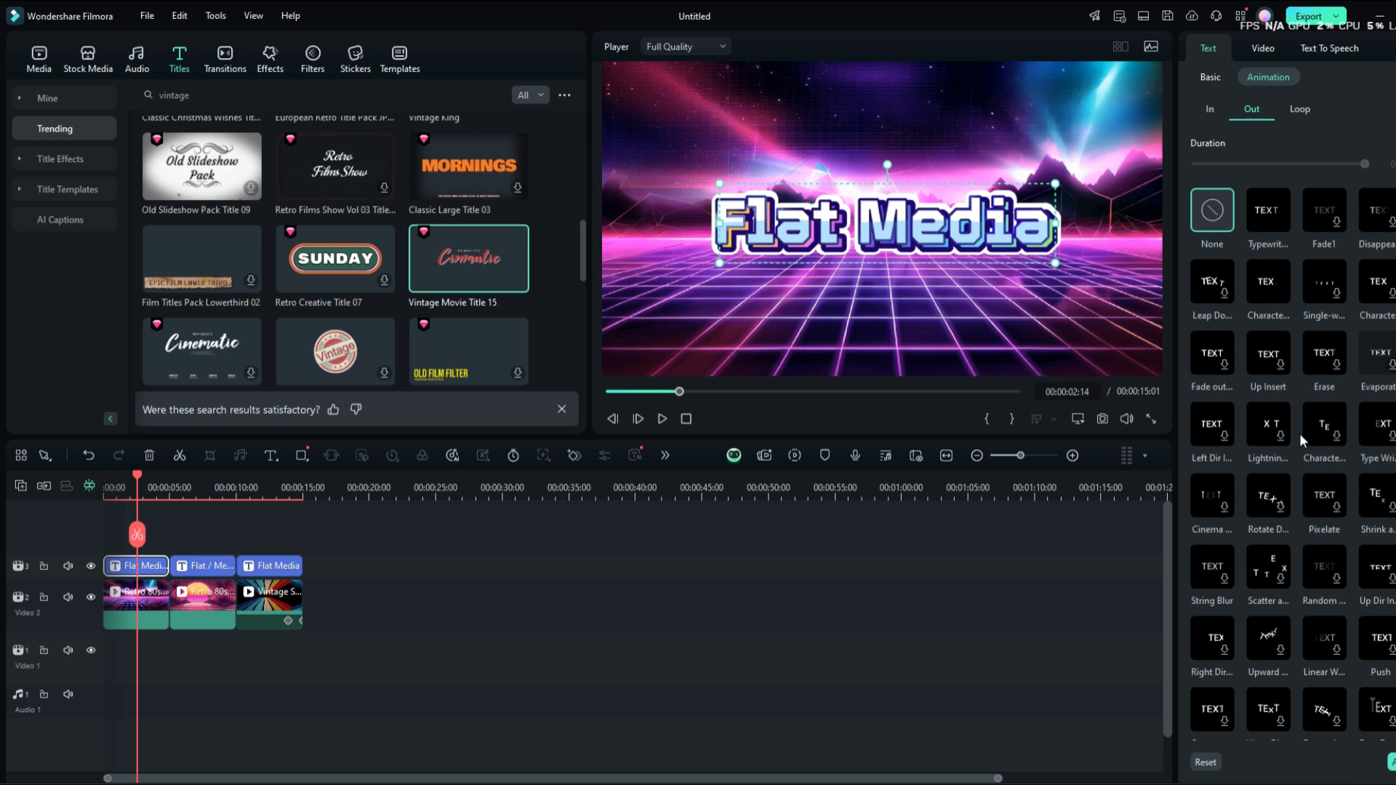
{"action": "left_click", "coordinate": [1213, 77]}
{"action": "left_click", "coordinate": [1244, 109]}
{"action": "left_click", "coordinate": [1266, 76]}
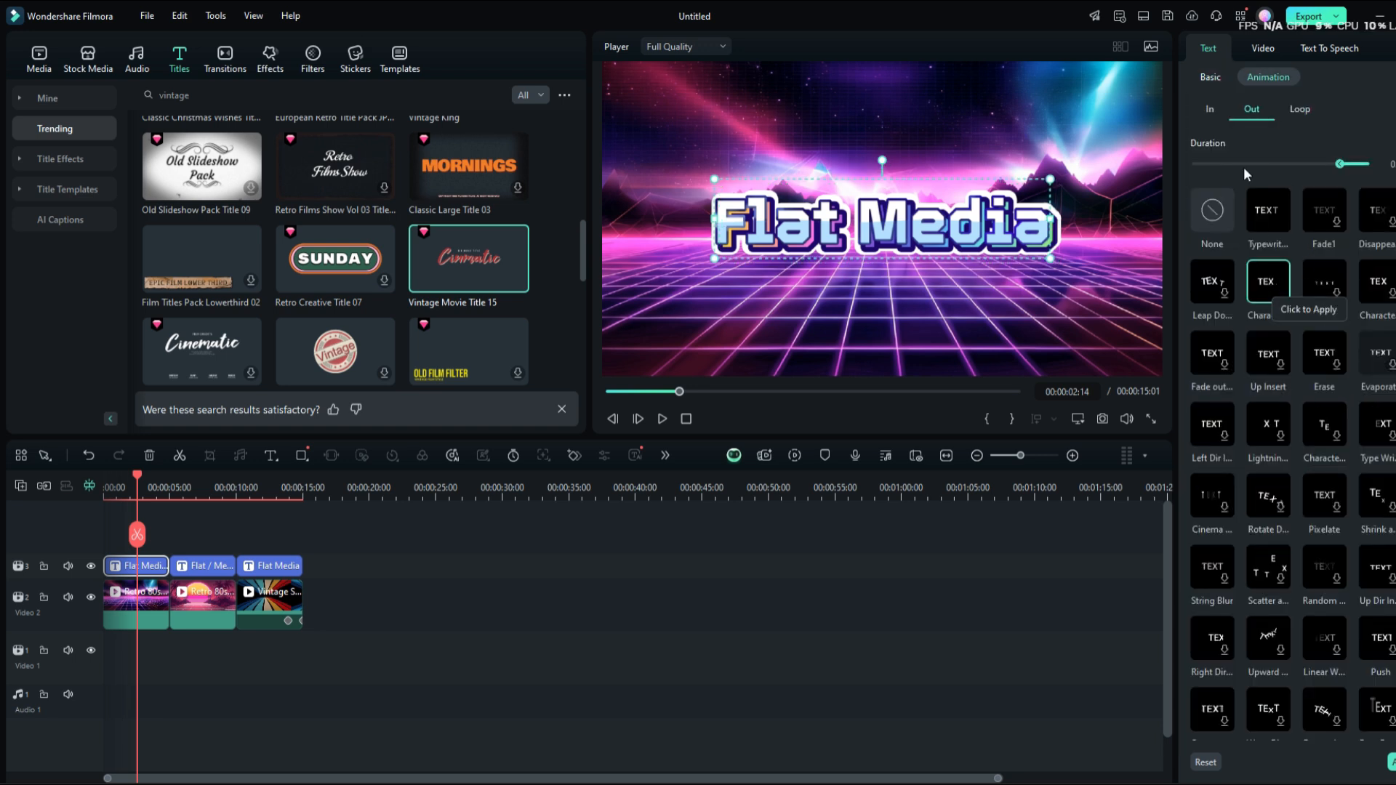
- Apply the "Characte..." Out text animation beside "Leap Do..." to Layer 02 of the first title
{"action": "left_click", "coordinate": [1209, 77]}
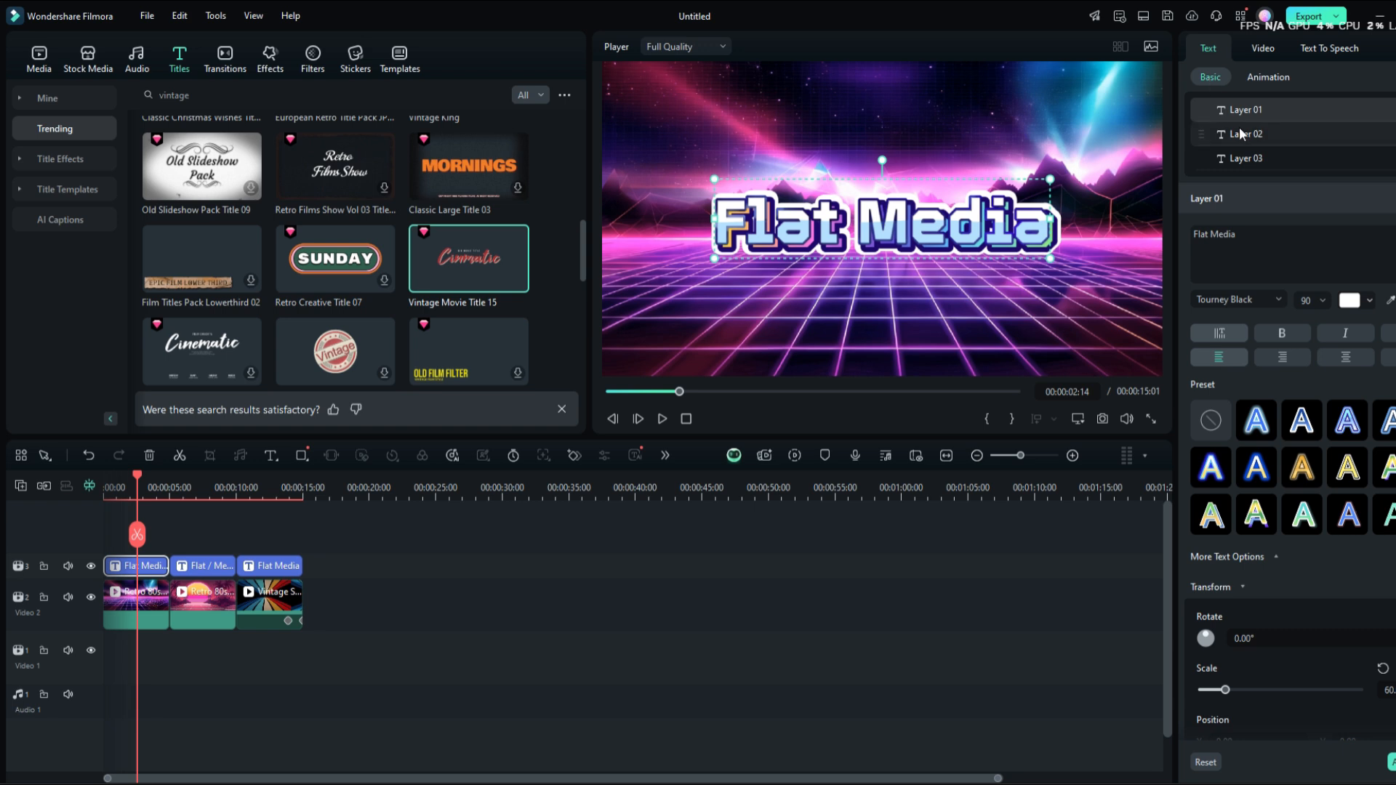
{"action": "left_click", "coordinate": [1239, 127]}
{"action": "left_click", "coordinate": [1268, 76]}
- Apply the same "Characte..." Out text animation to Layer 03 of the first title and play the intro from the start
{"action": "left_click", "coordinate": [1210, 77]}
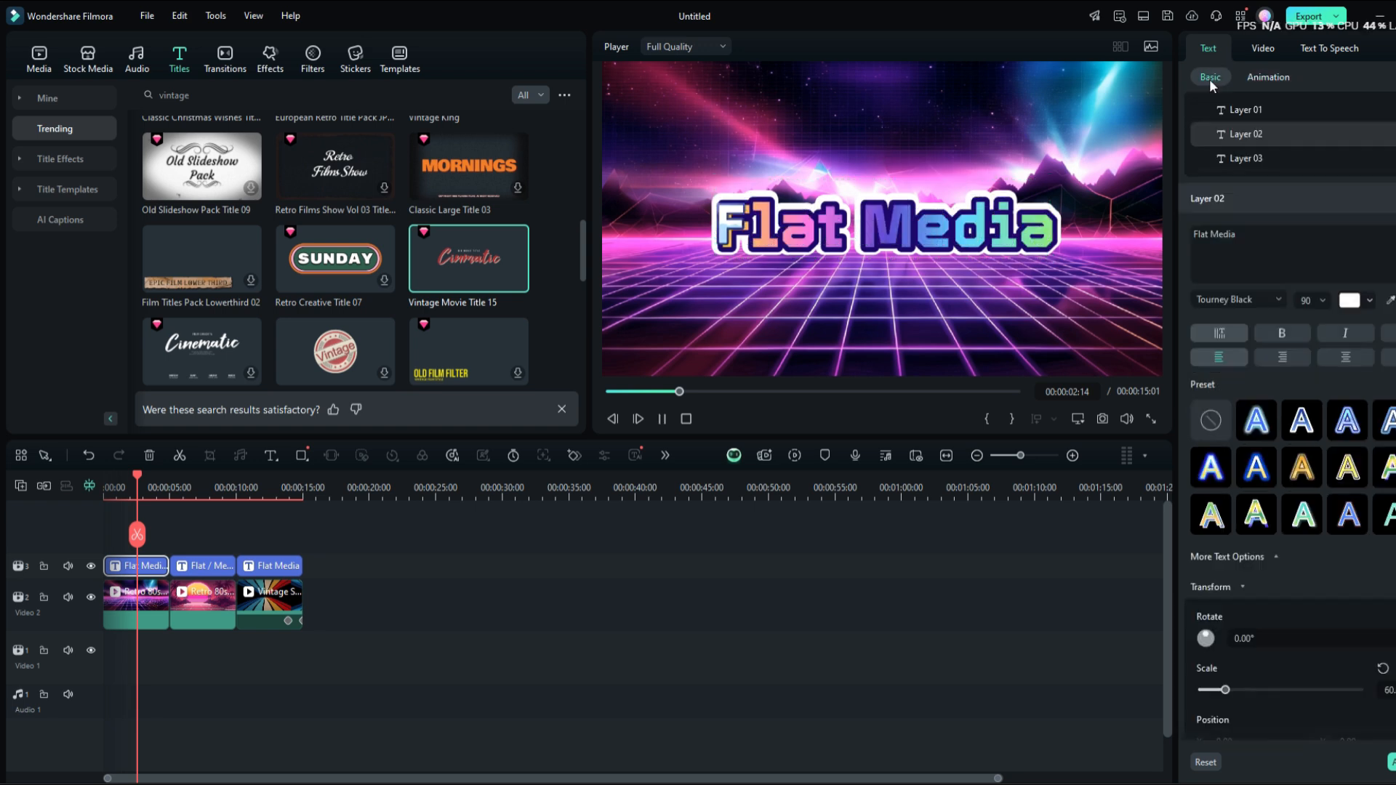
{"action": "left_click", "coordinate": [1229, 158]}
{"action": "left_click", "coordinate": [1269, 76]}
{"action": "left_click", "coordinate": [1269, 288]}
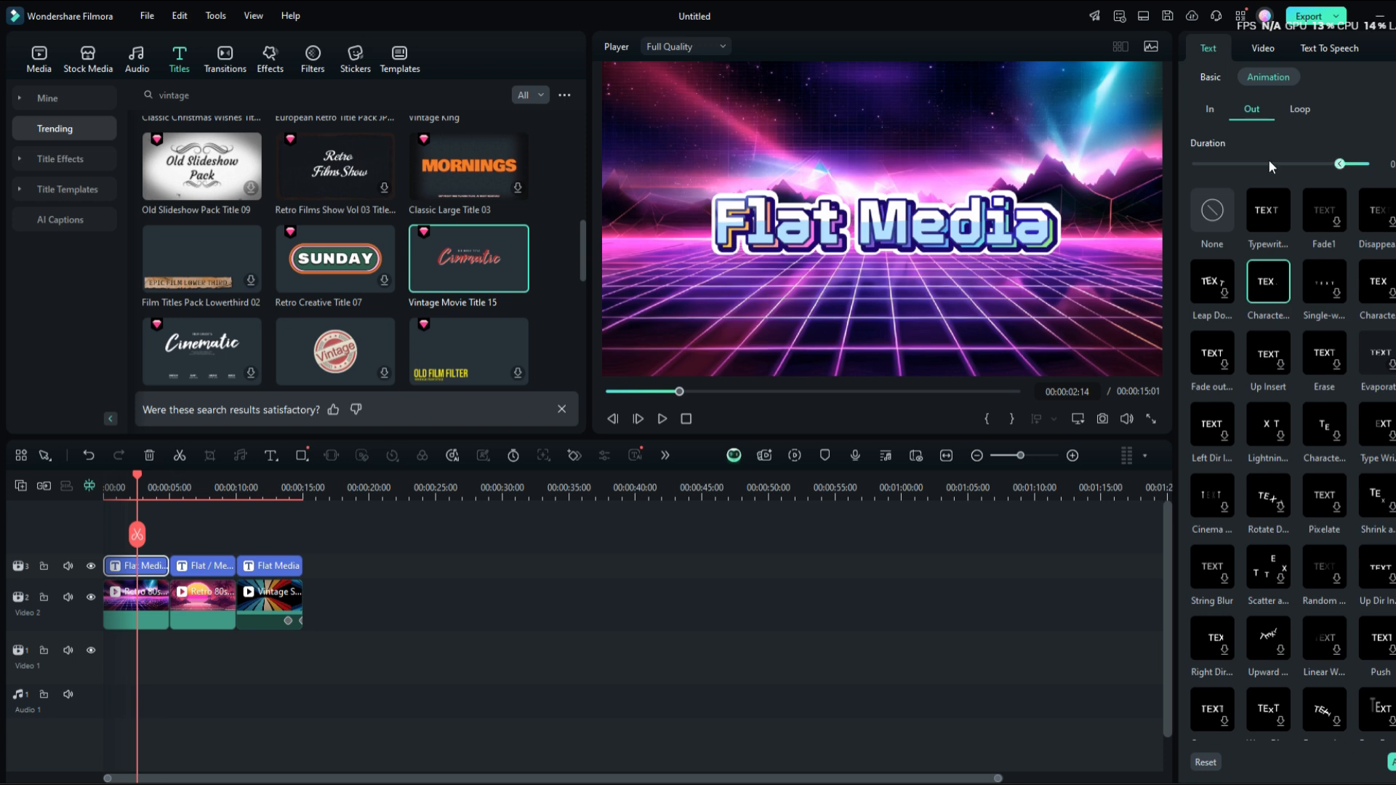
{"action": "left_click", "coordinate": [1210, 77]}
{"action": "left_click", "coordinate": [1268, 76]}
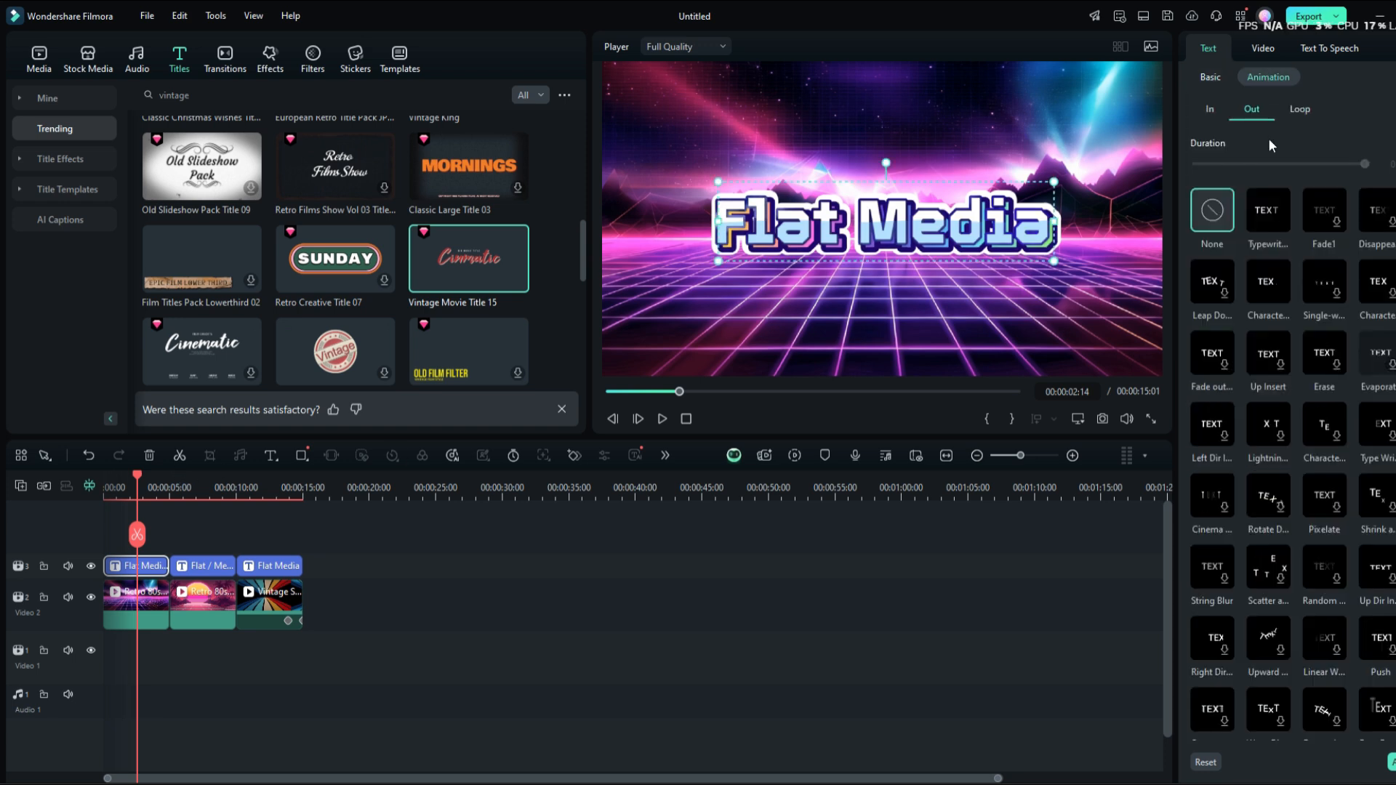
{"action": "left_click_drag", "start_coordinate": [137, 477], "coordinate": [69, 465]}
{"action": "key", "text": "space"}
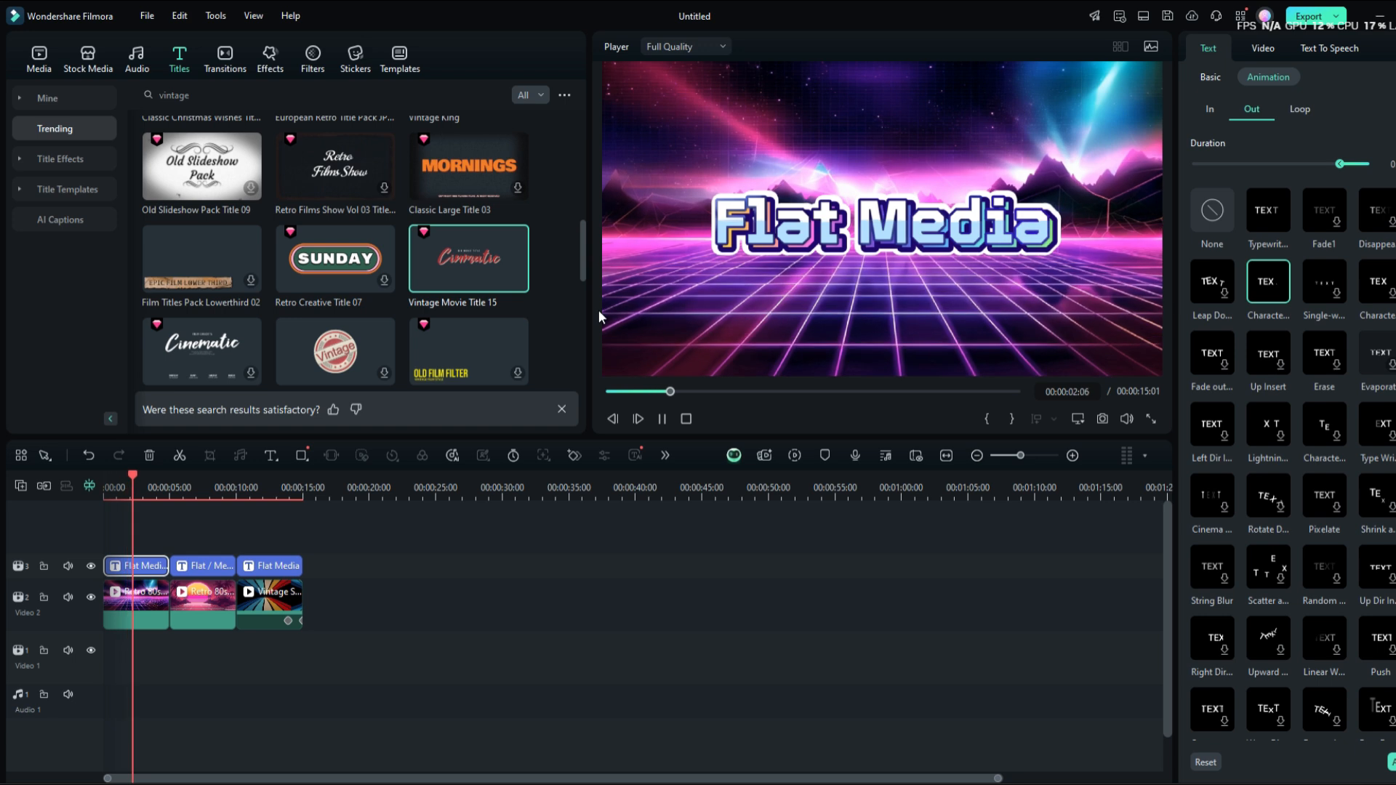